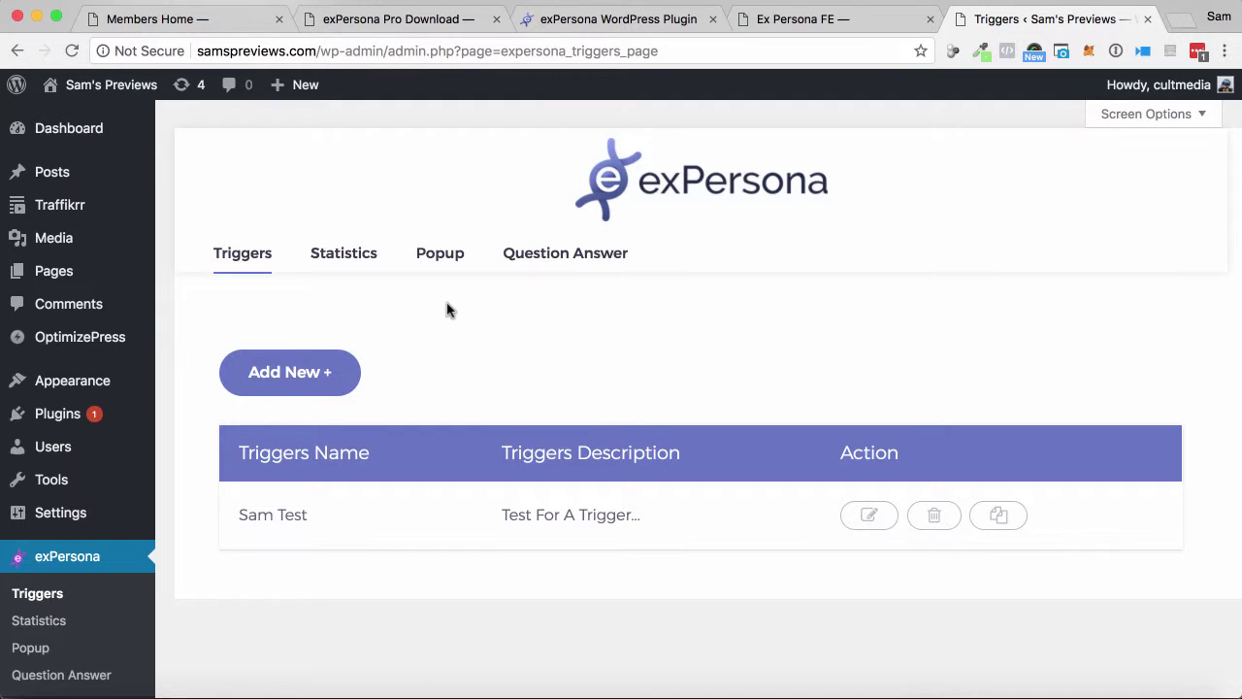
# Open exPersona's Popup page and start creating a new popup.
pyautogui.click(425, 262)
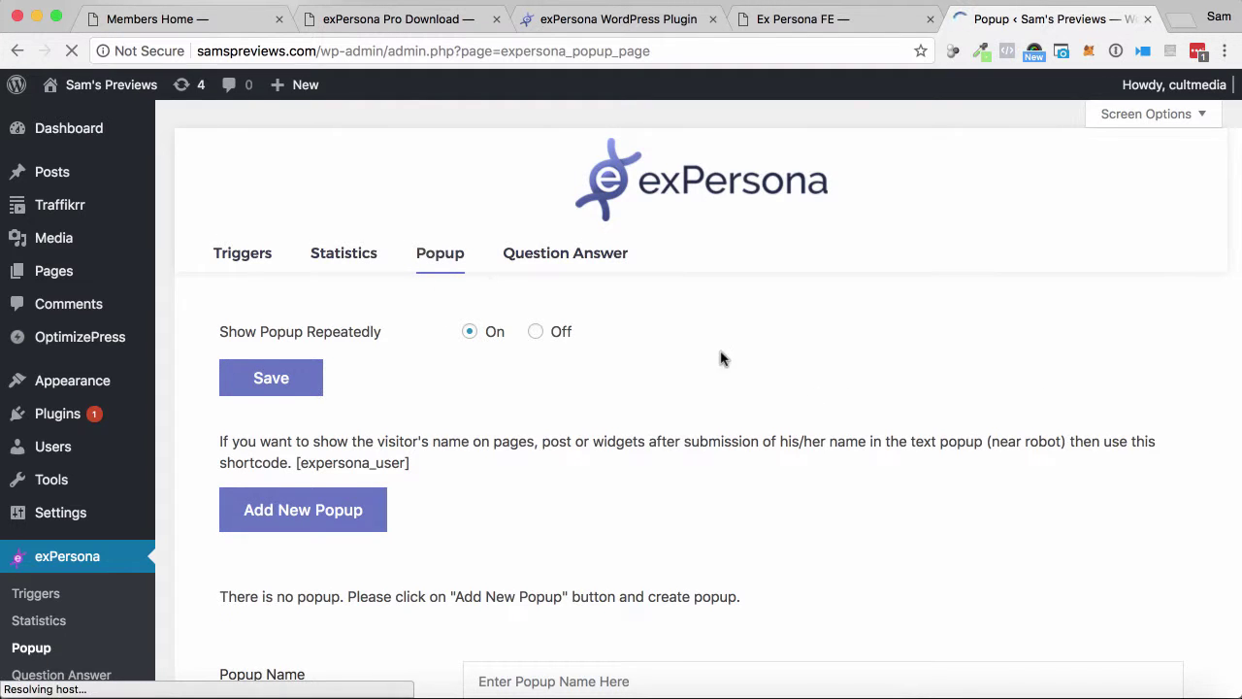
pyautogui.scroll(-5, 814, 408)
pyautogui.scroll(-1, 813, 408)
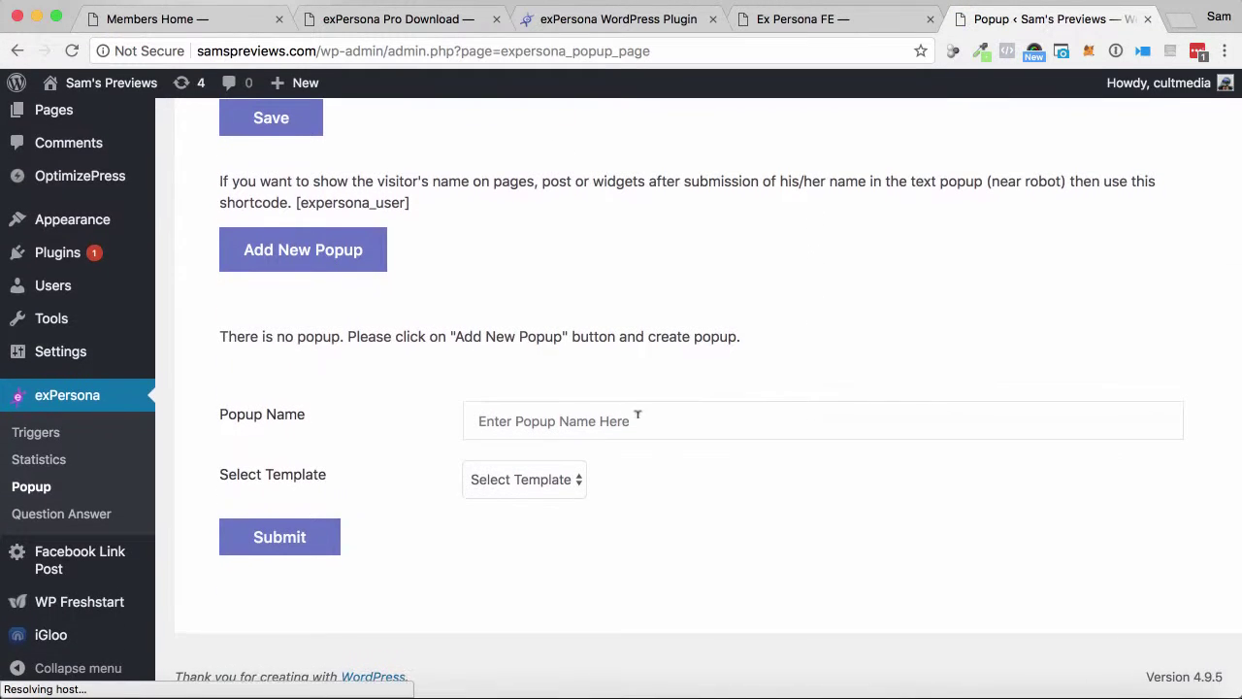
pyautogui.click(340, 262)
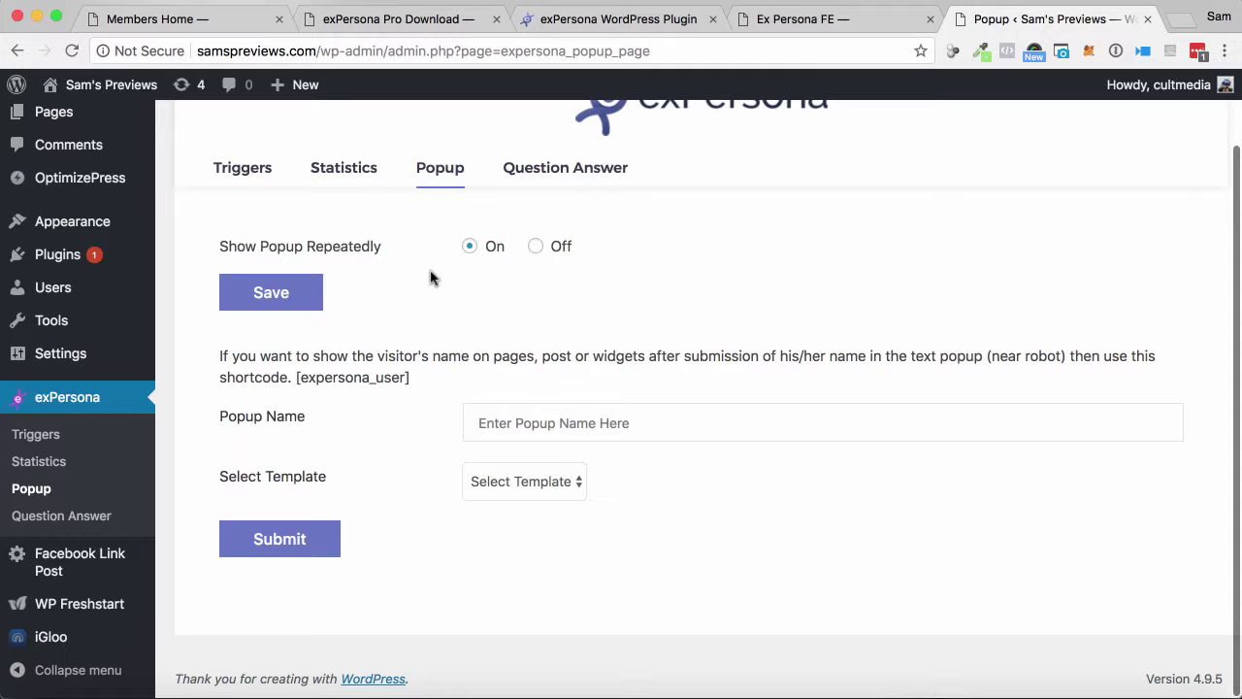
pyautogui.click(320, 304)
pyautogui.scroll(-3, 407, 356)
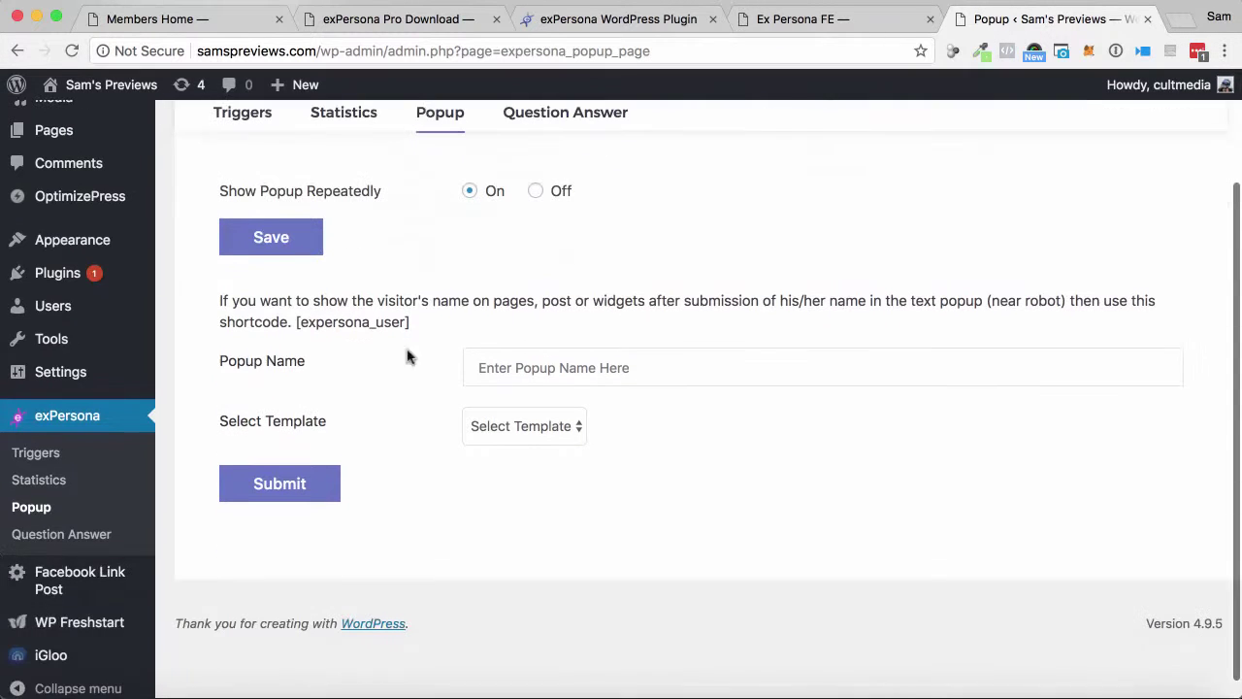
# Choose Template 1 for the new popup and review its preview.
pyautogui.click(532, 432)
pyautogui.click(532, 444)
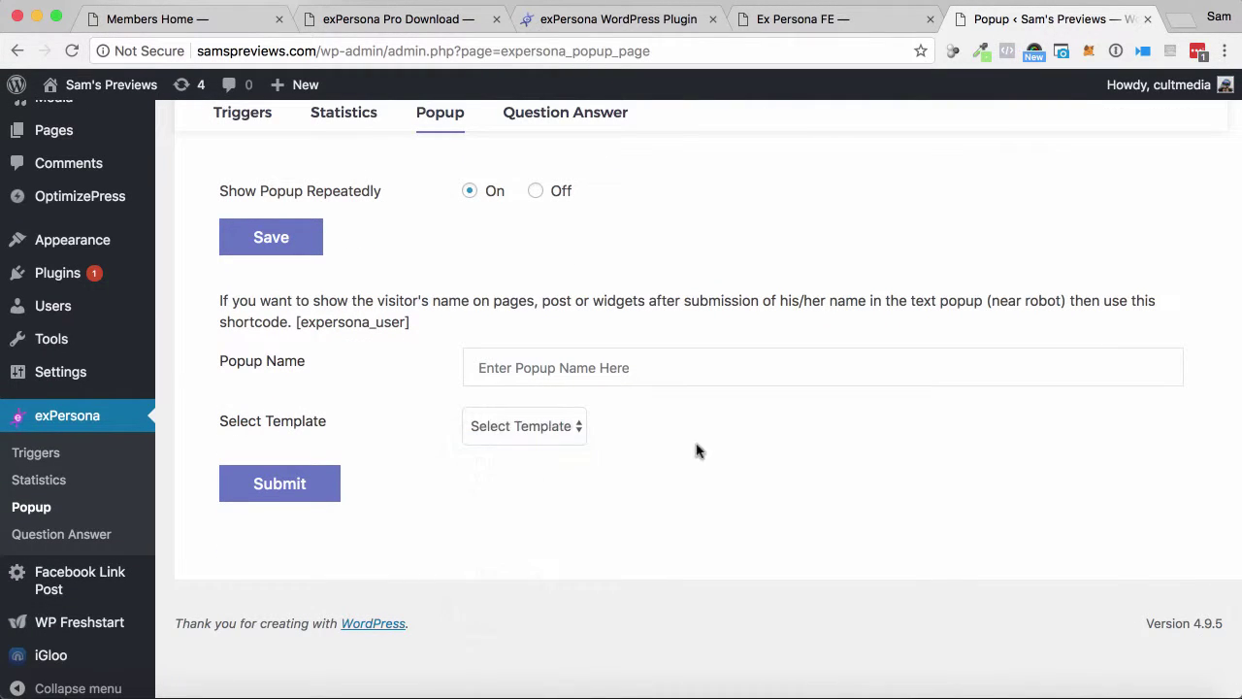
pyautogui.scroll(-1, 721, 445)
pyautogui.scroll(-4, 721, 444)
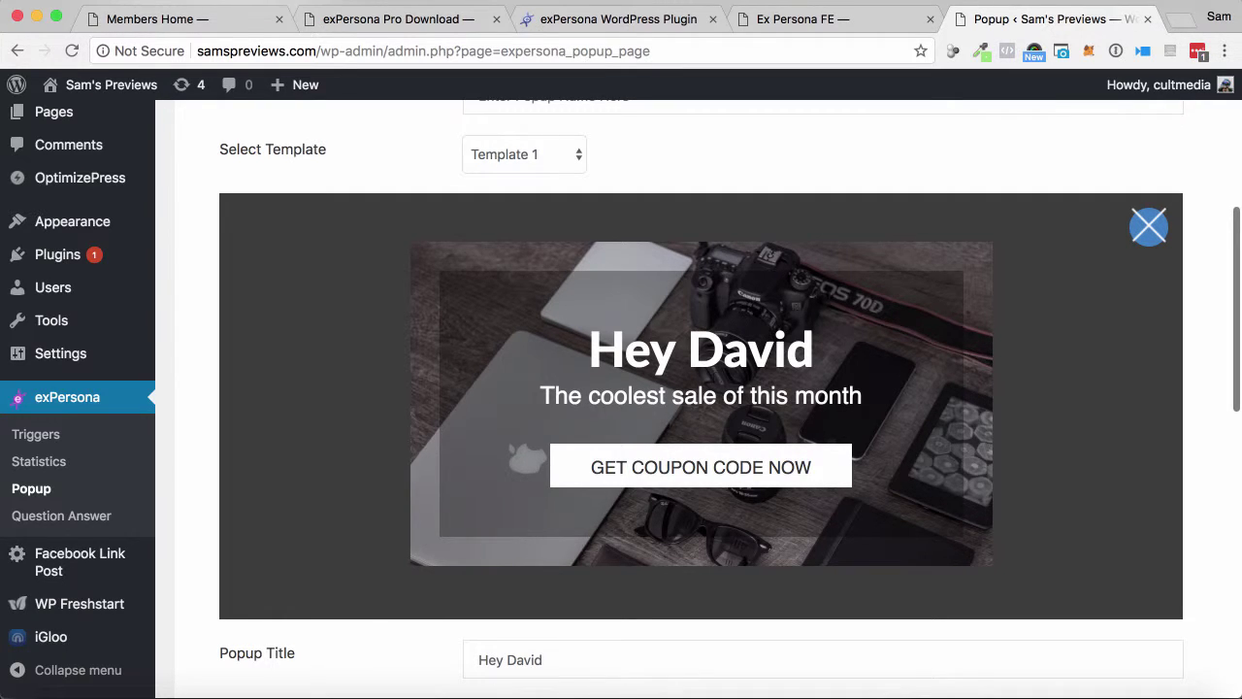
pyautogui.scroll(1, 693, 453)
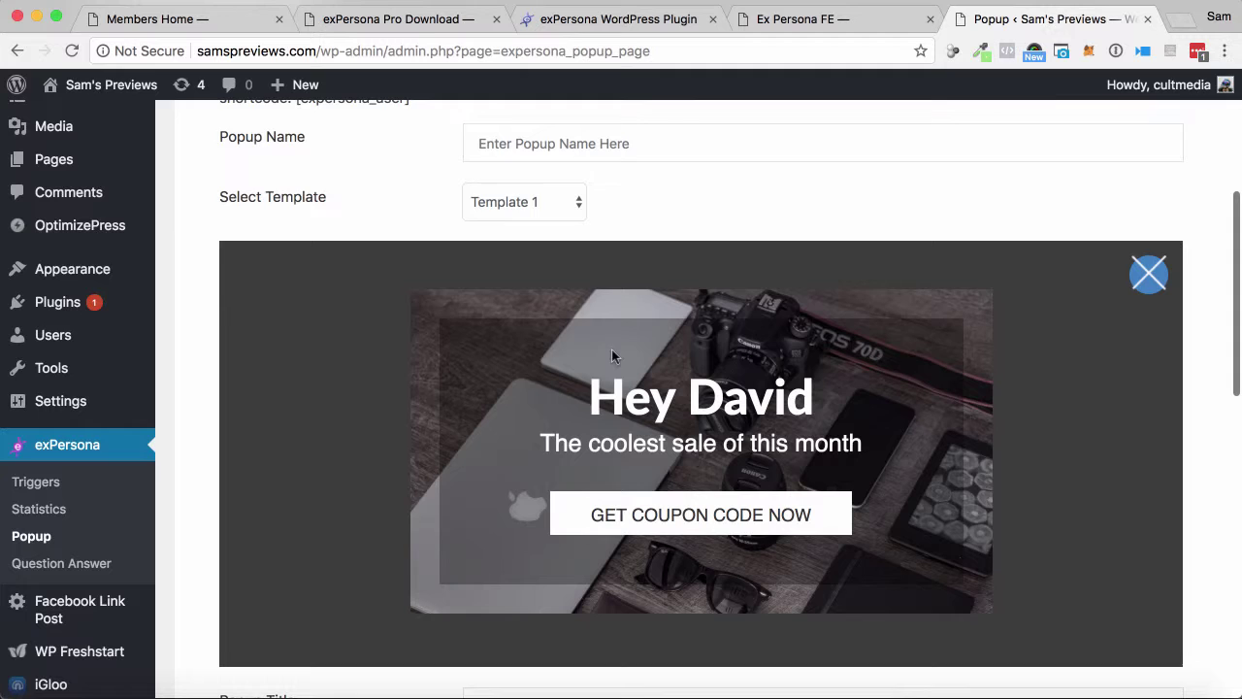
# Switch the popup to Template 2 and review its preview, title and description fields.
pyautogui.click(549, 212)
pyautogui.click(546, 221)
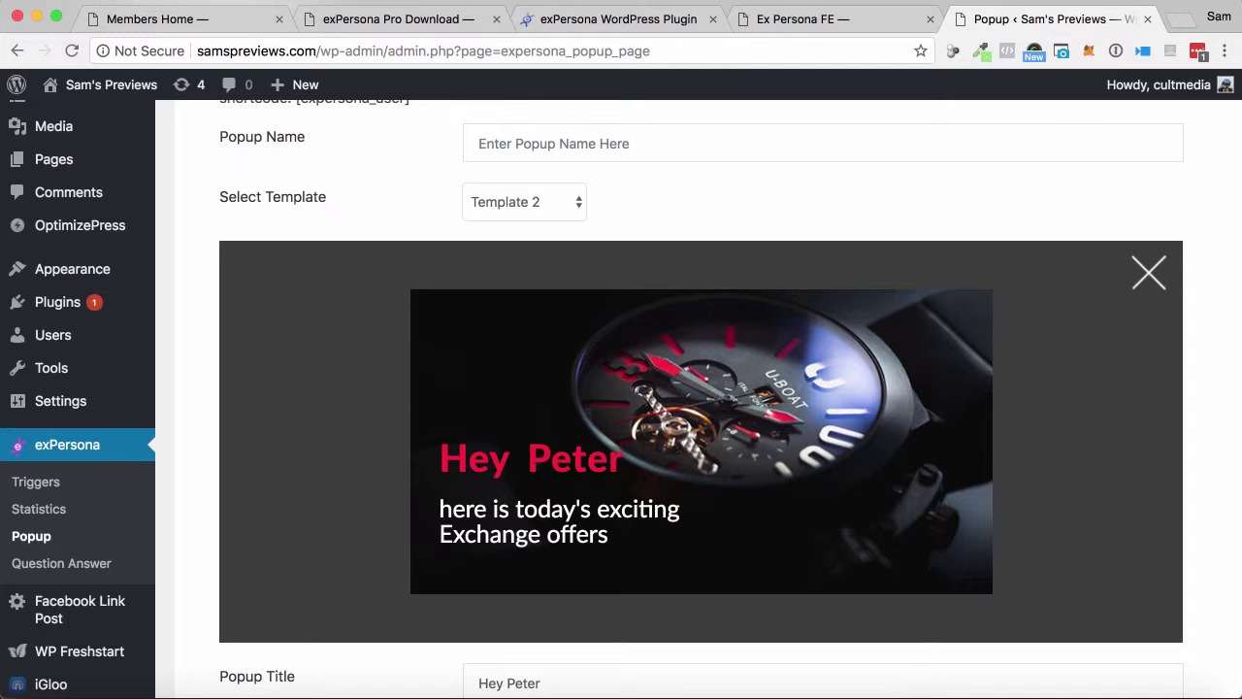
pyautogui.scroll(-5, 544, 451)
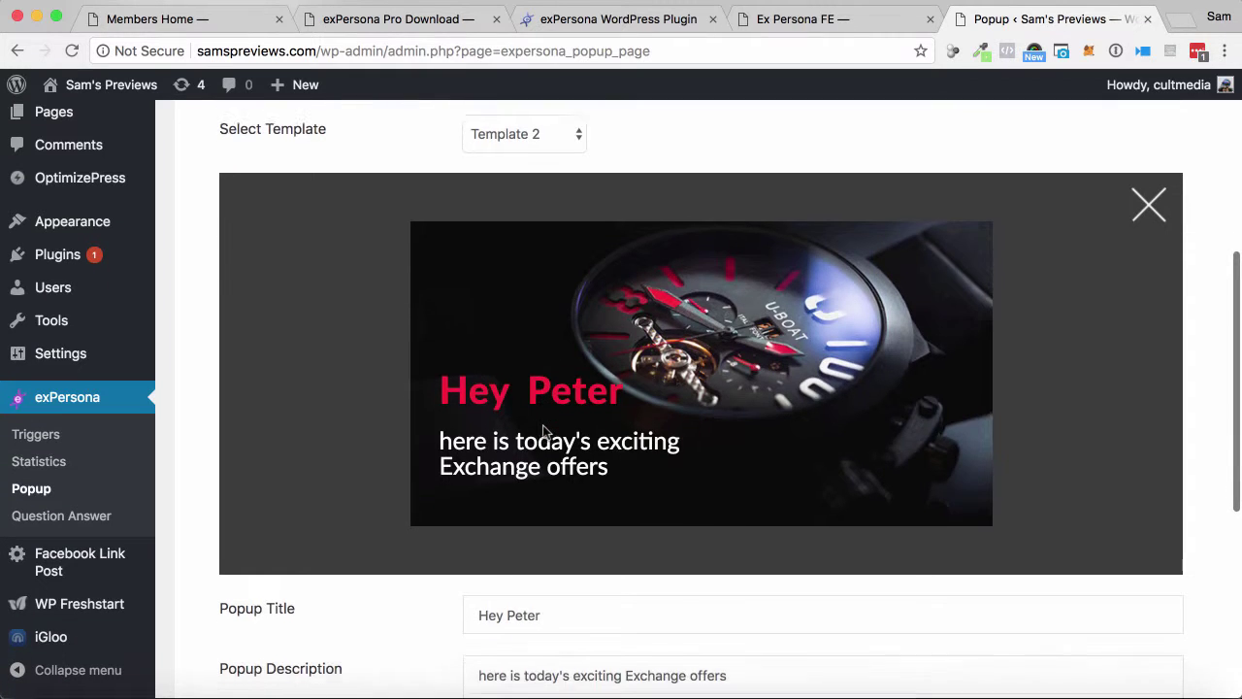
pyautogui.scroll(4, 547, 433)
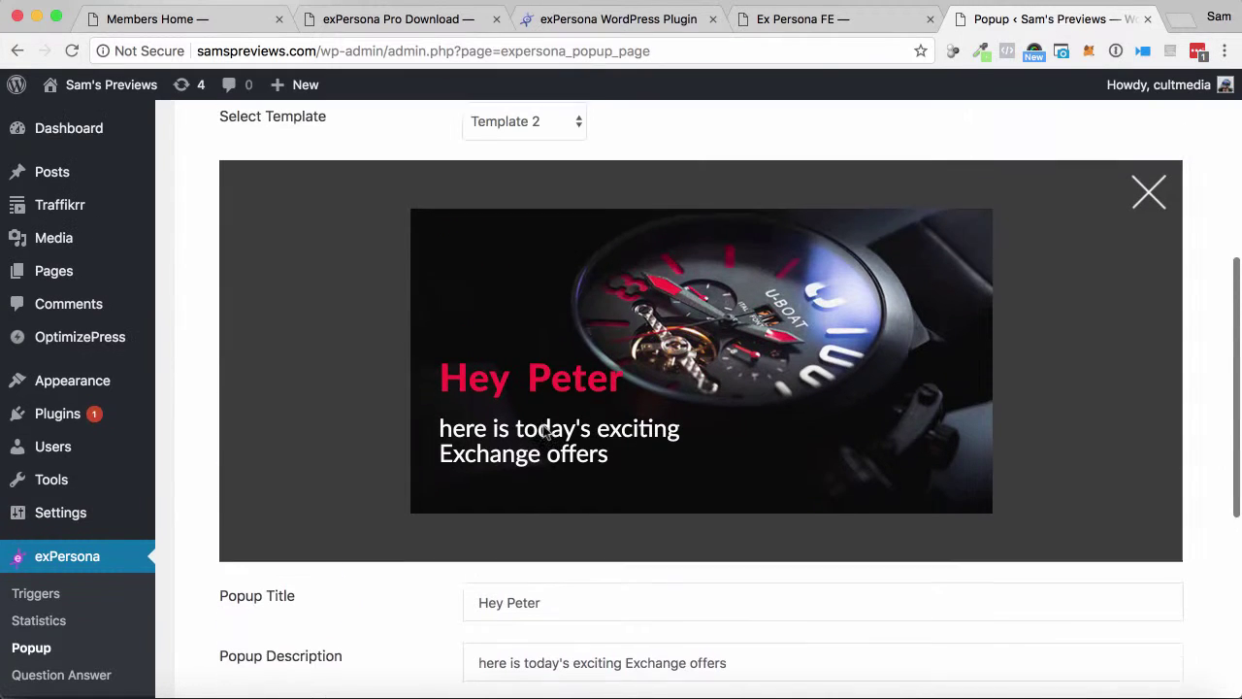
# Switch the popup to Template 3 and review its preview and text fields.
pyautogui.click(534, 141)
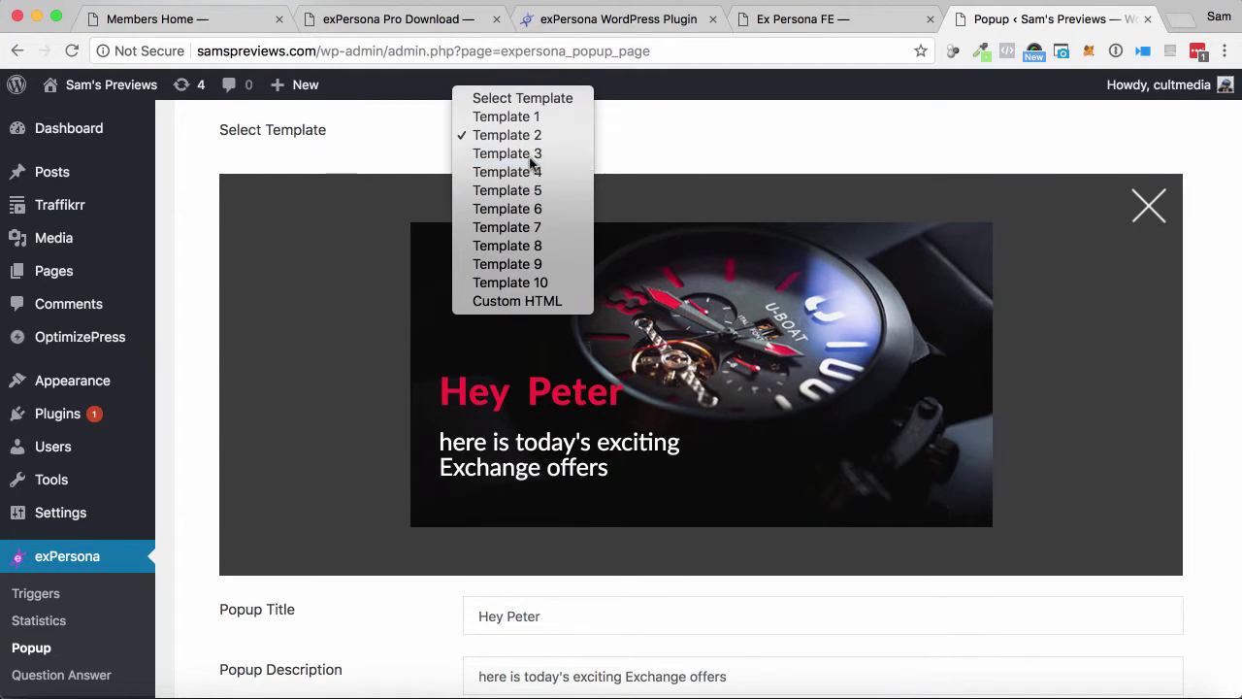
pyautogui.click(536, 153)
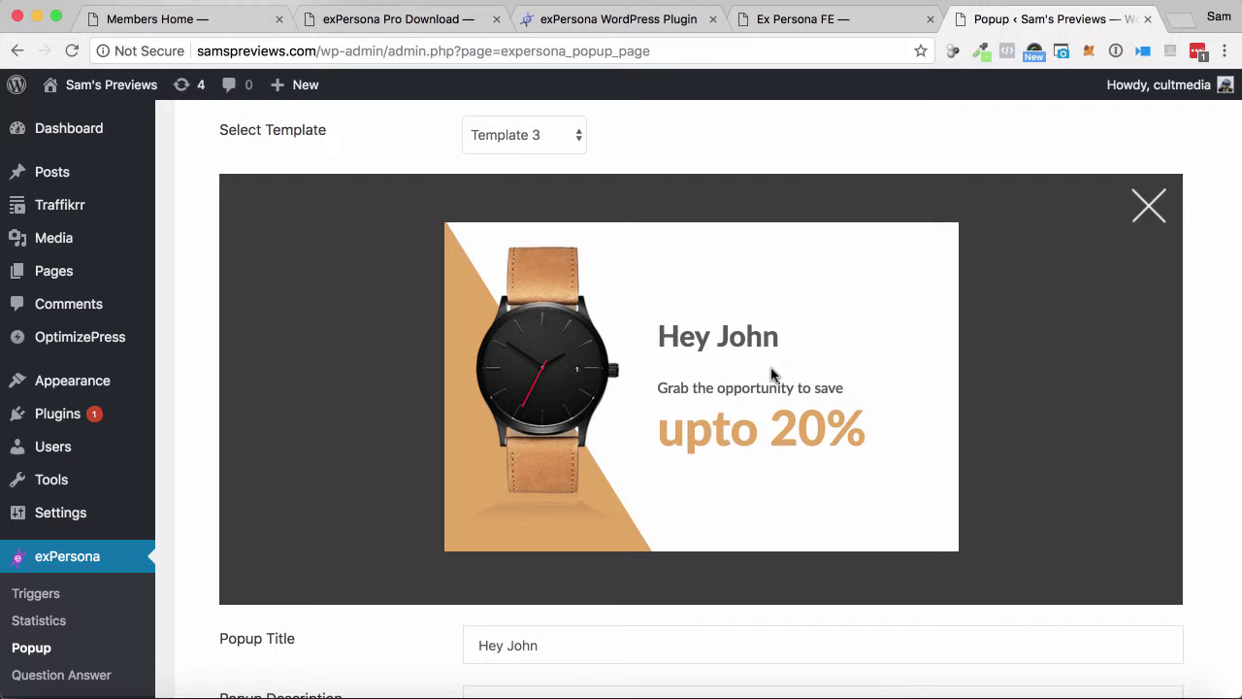
pyautogui.scroll(-8, 772, 373)
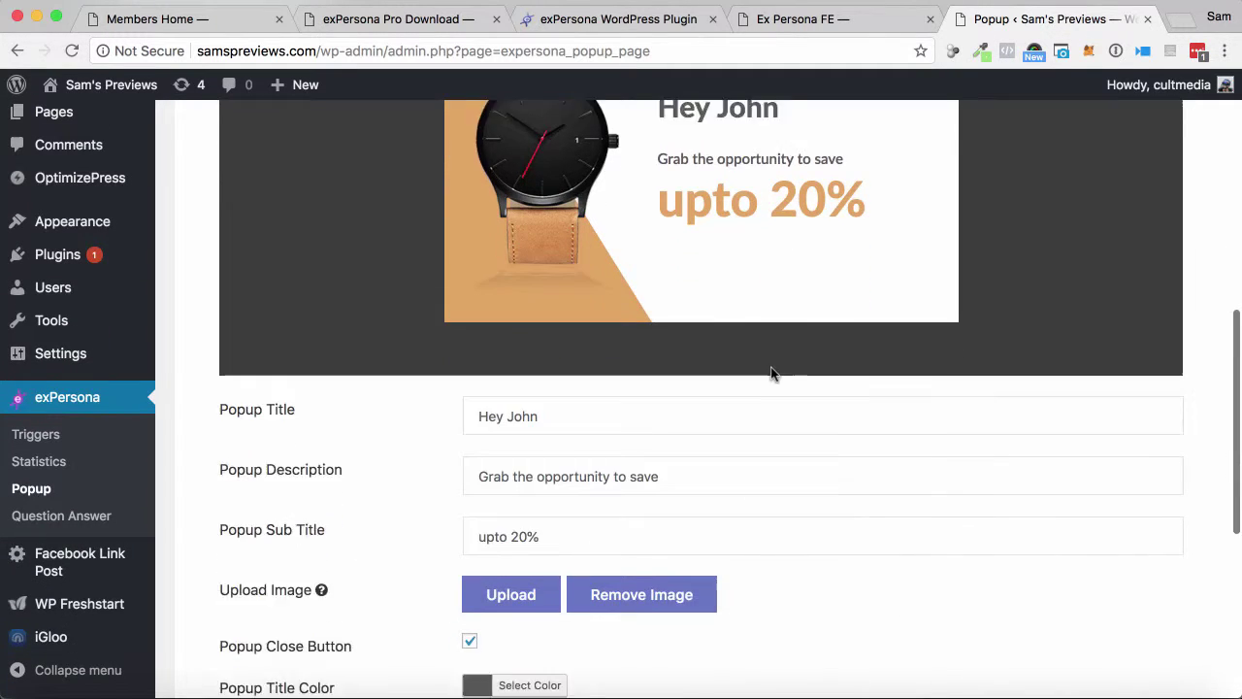
pyautogui.scroll(-1, 772, 364)
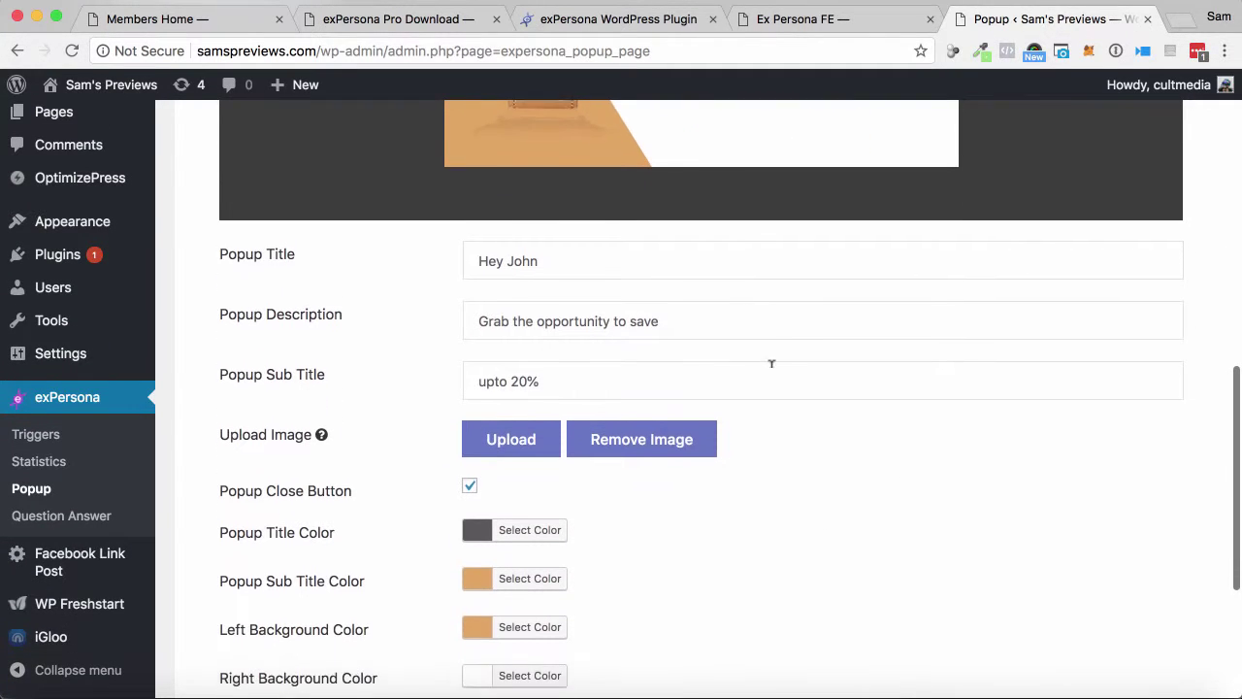
pyautogui.scroll(6, 772, 364)
pyautogui.scroll(3, 772, 364)
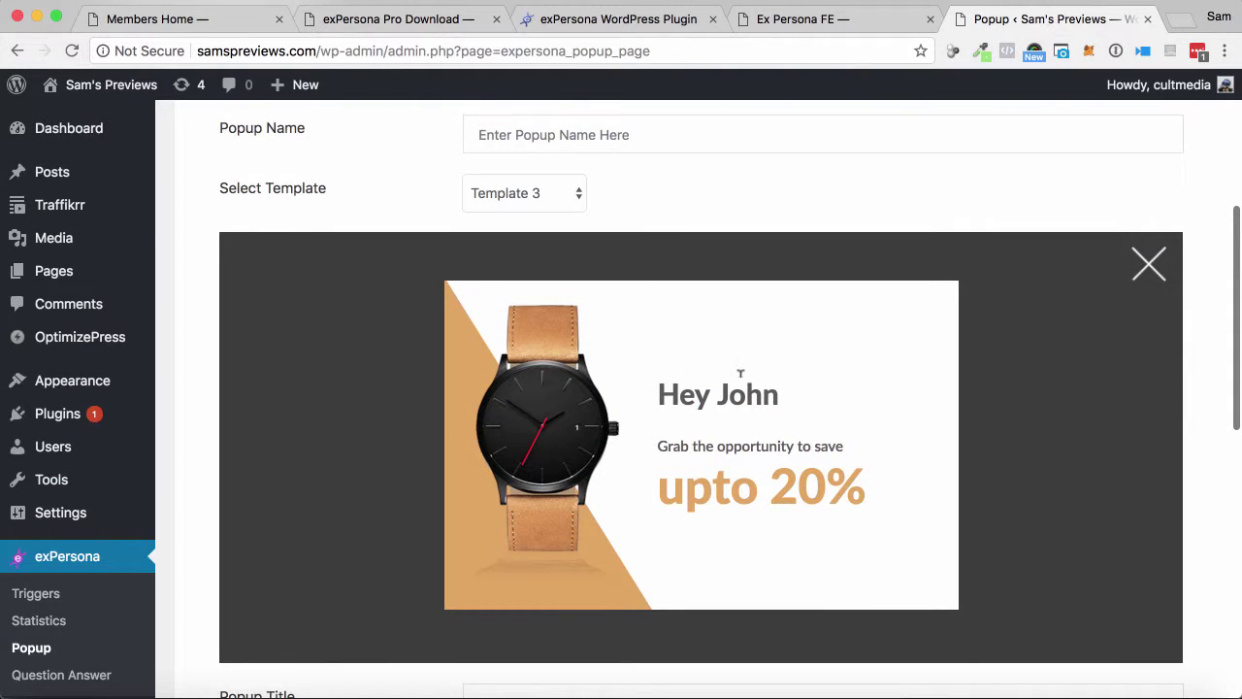
# Examine Template 3's image upload, close button and color settings, and the repeat-display option above the popup form.
pyautogui.scroll(-7, 738, 369)
pyautogui.scroll(-6, 691, 439)
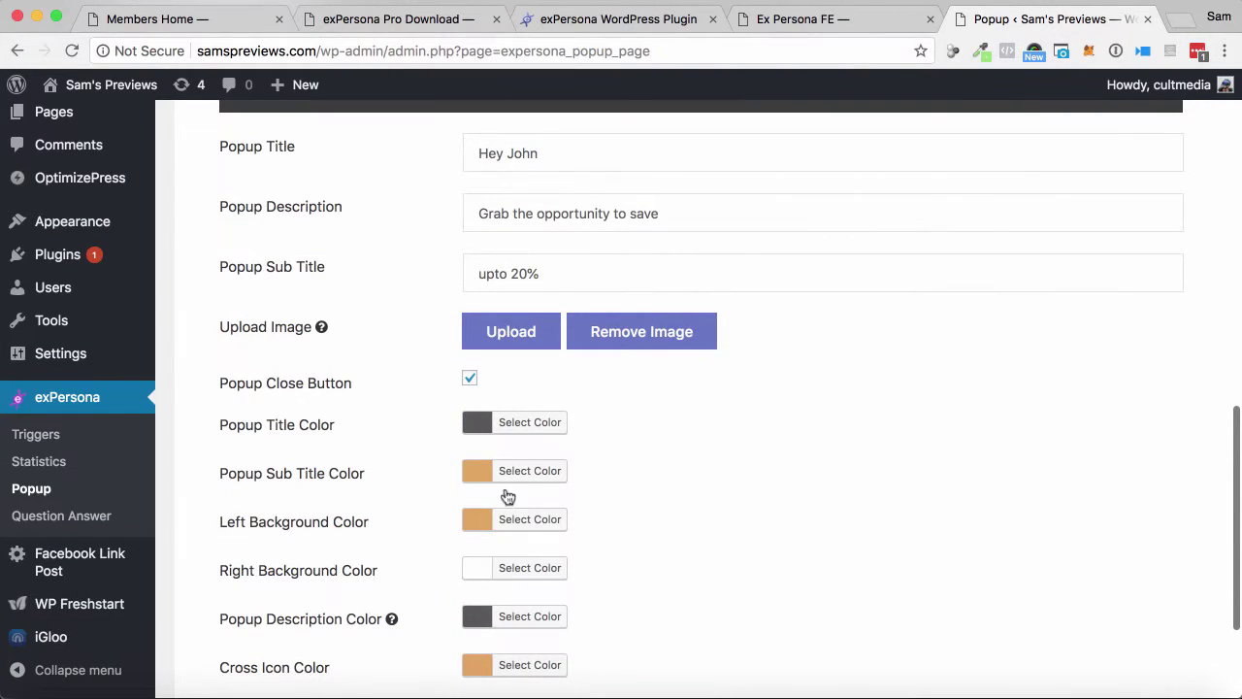
pyautogui.scroll(-5, 535, 515)
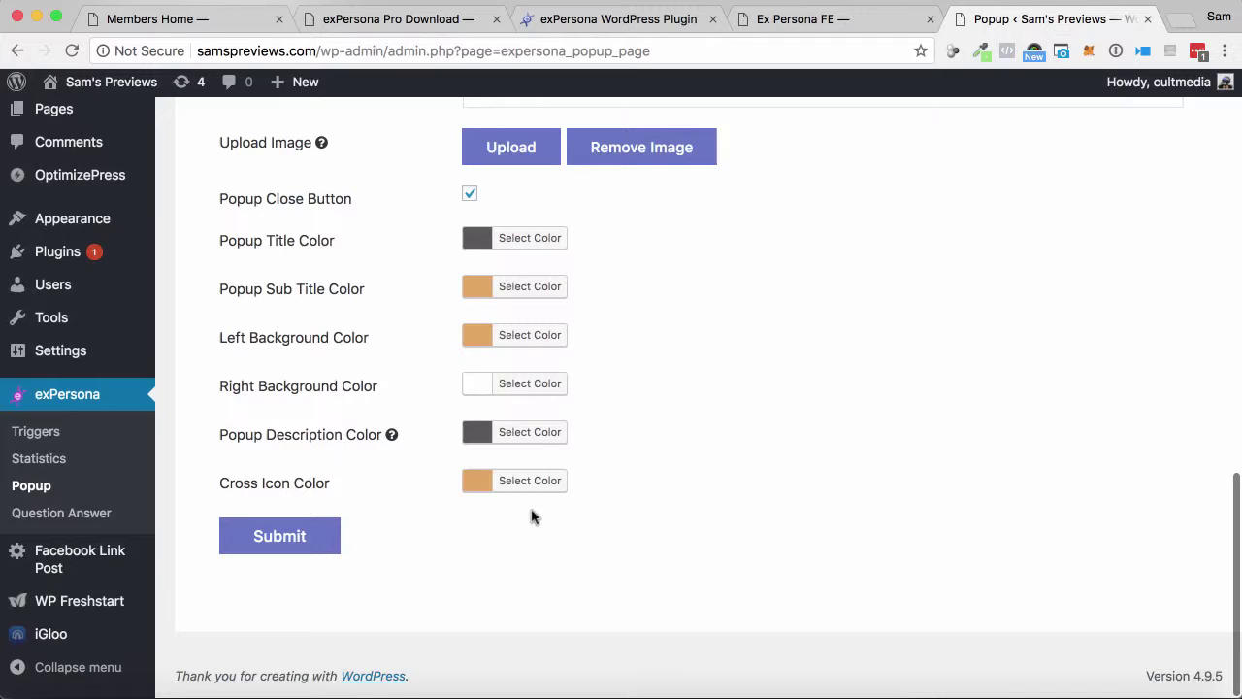
pyautogui.scroll(3, 547, 505)
pyautogui.scroll(2, 520, 425)
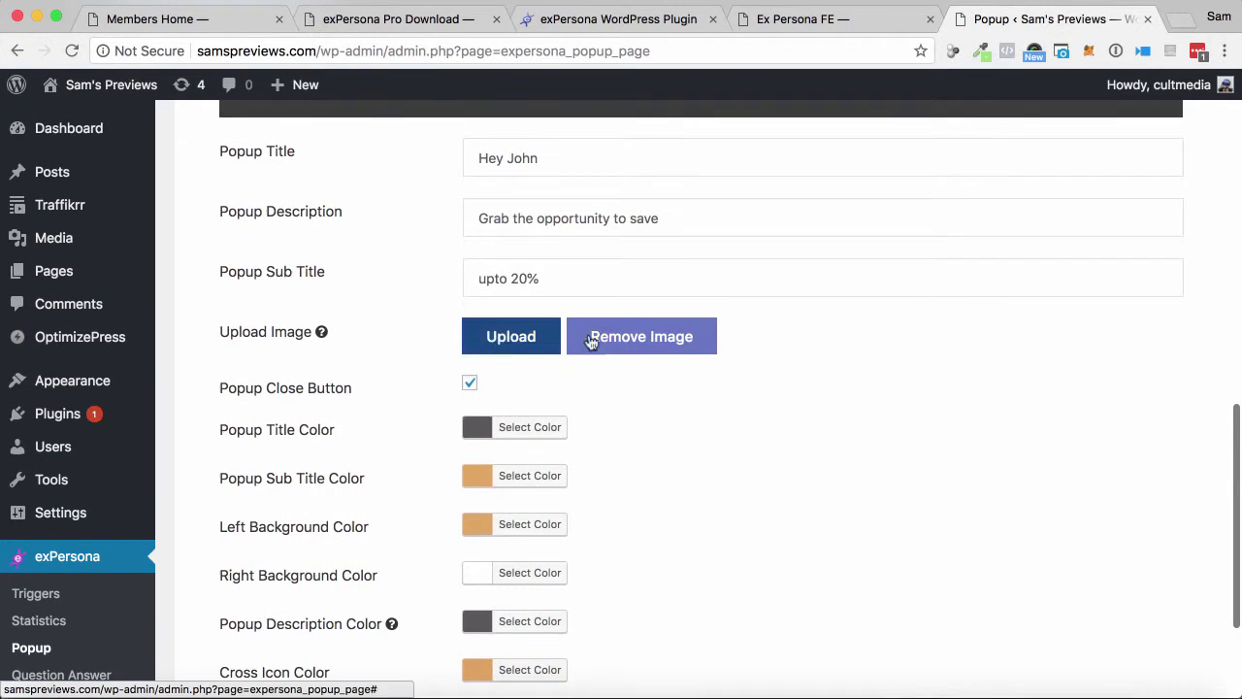
pyautogui.scroll(3, 677, 398)
pyautogui.scroll(10, 676, 398)
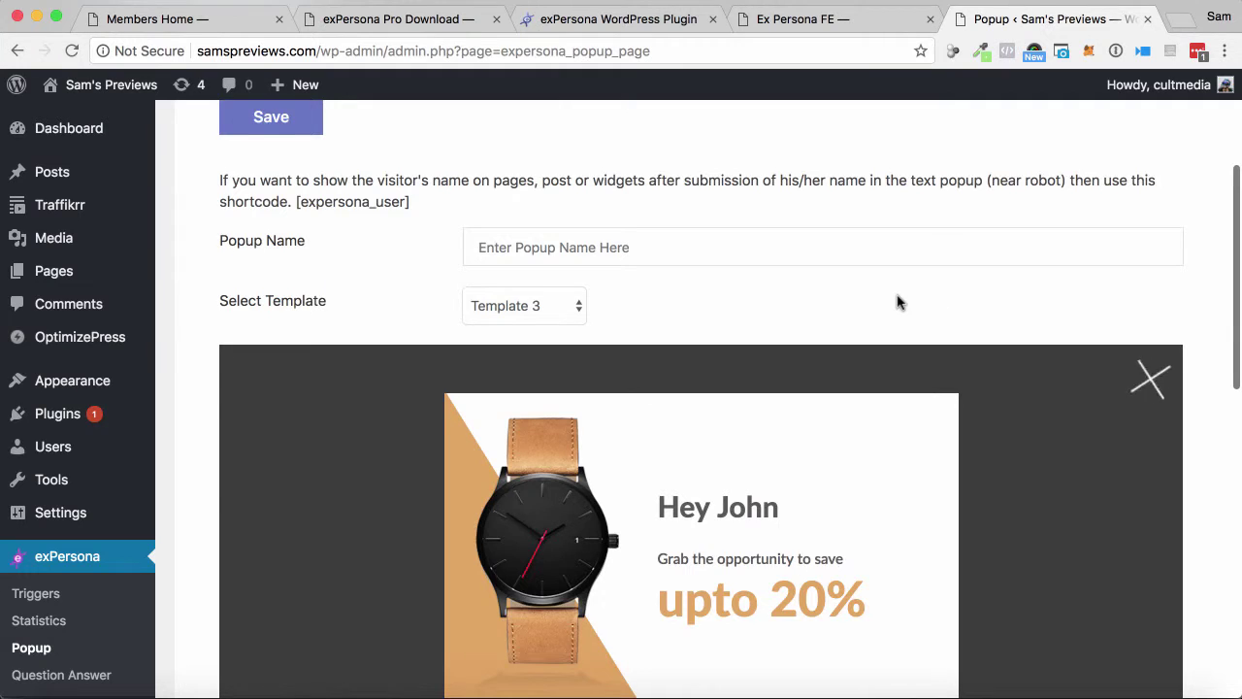
pyautogui.scroll(3, 898, 302)
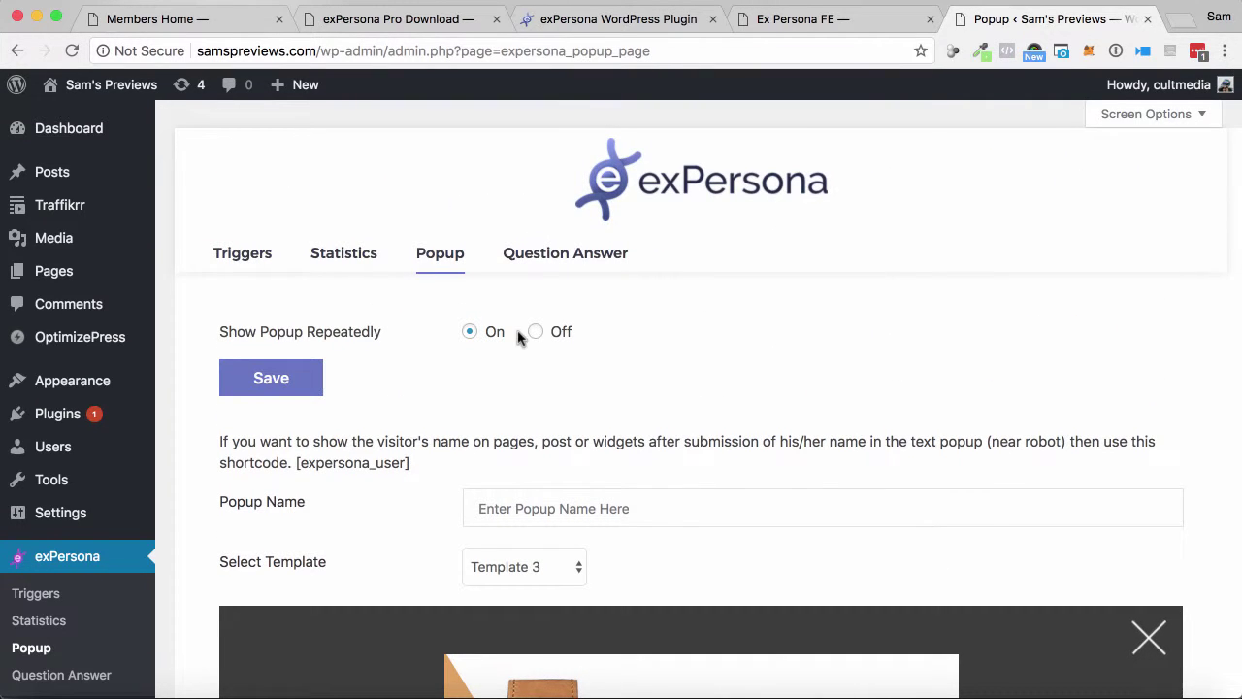
# Return to the Triggers page and start a new trigger named Demo with the description Demo.
pyautogui.click(243, 252)
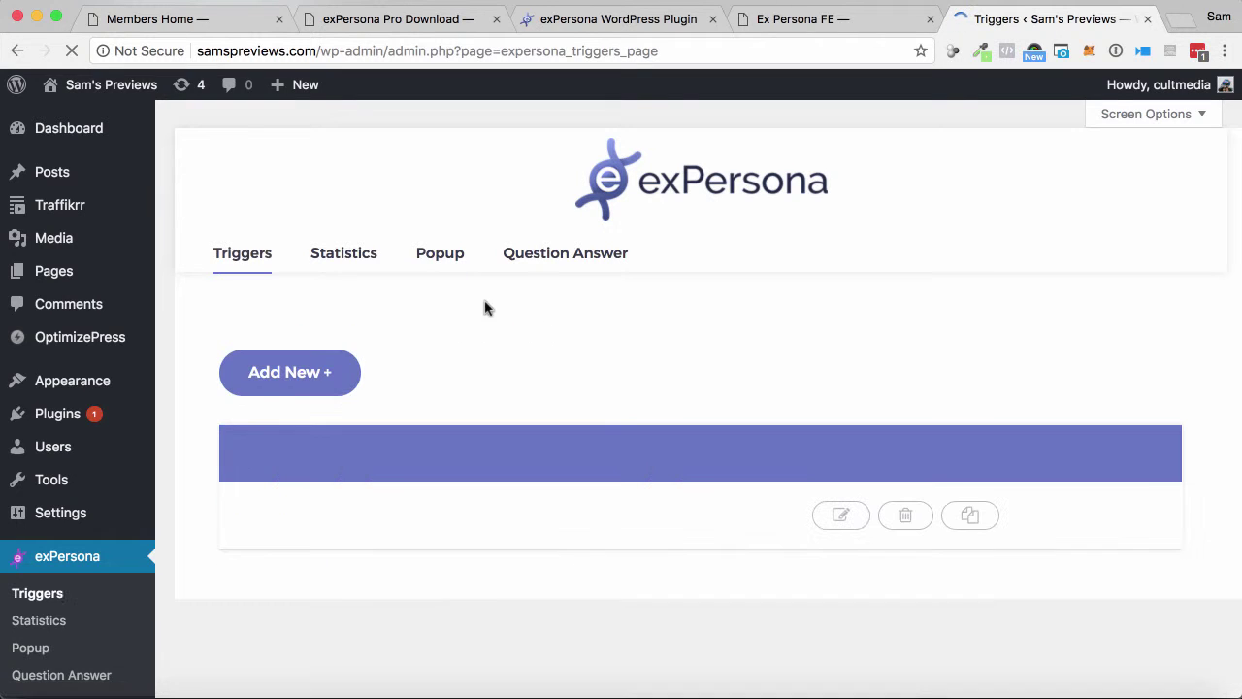
pyautogui.scroll(-2, 977, 341)
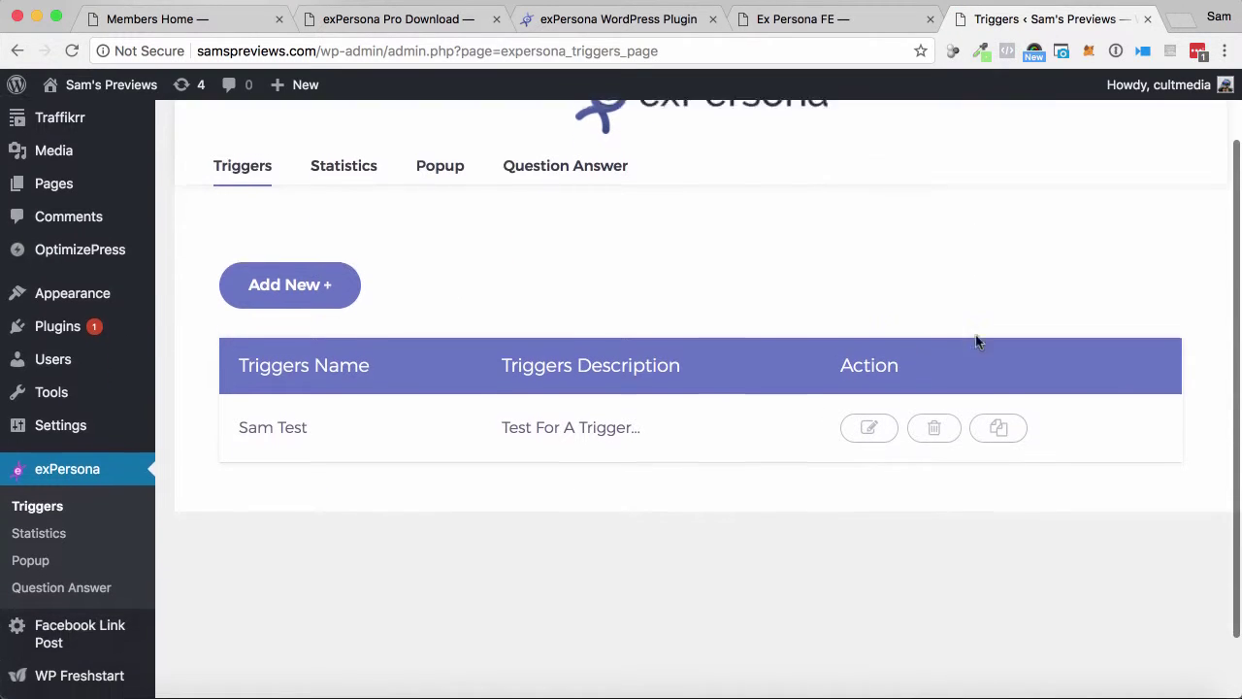
pyautogui.click(265, 289)
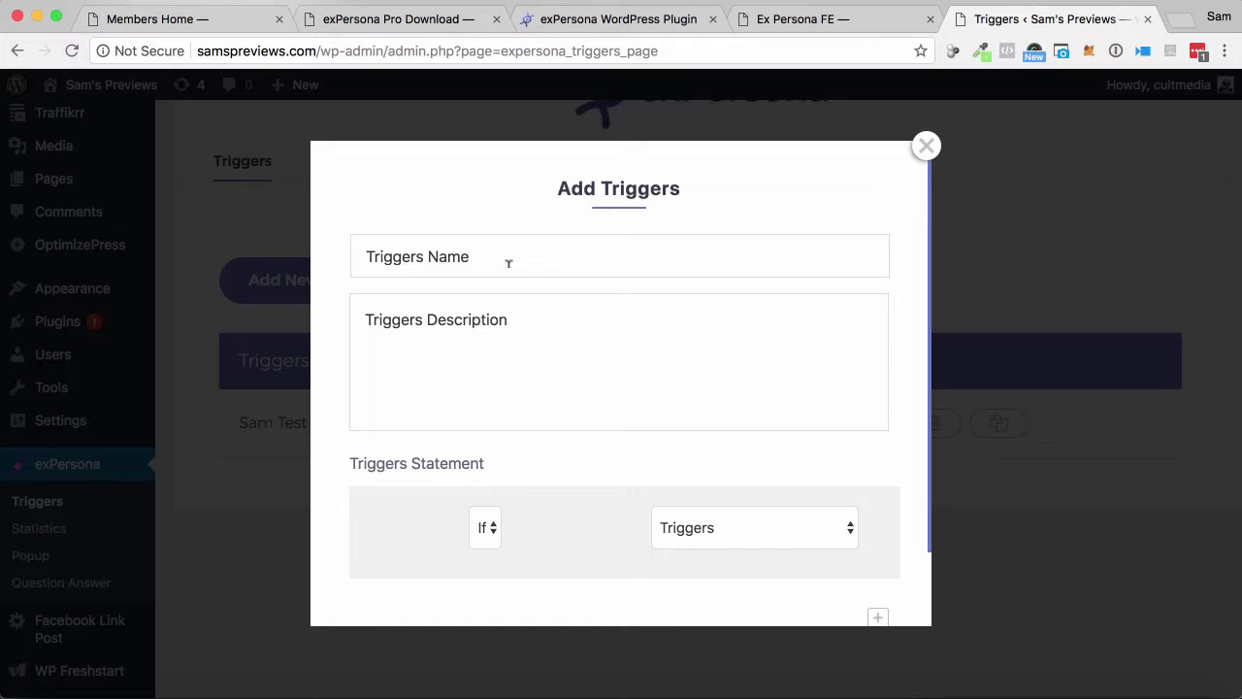
pyautogui.write('D')
pyautogui.press('Tab')
pyautogui.write('Demo')
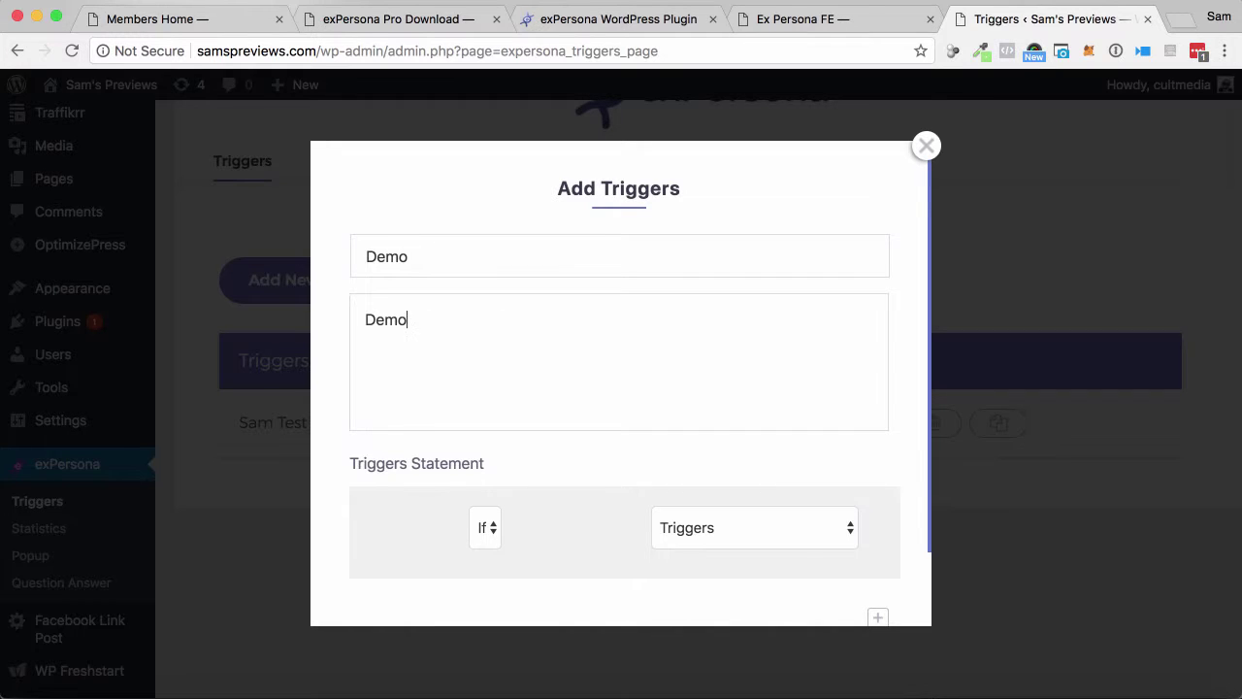
# Set the trigger's If statement to First time visit with the option "This is the users first visit".
pyautogui.click(486, 529)
pyautogui.click(692, 520)
pyautogui.click(707, 532)
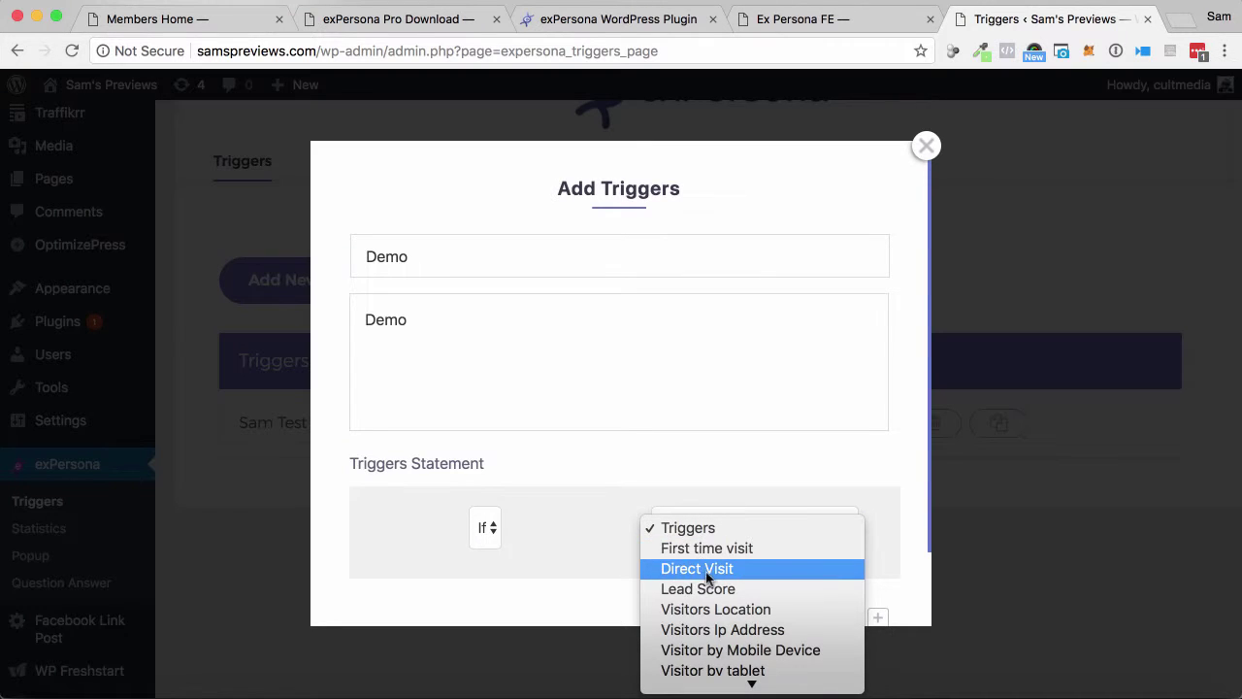
pyautogui.scroll(-2, 708, 581)
pyautogui.scroll(-1, 713, 579)
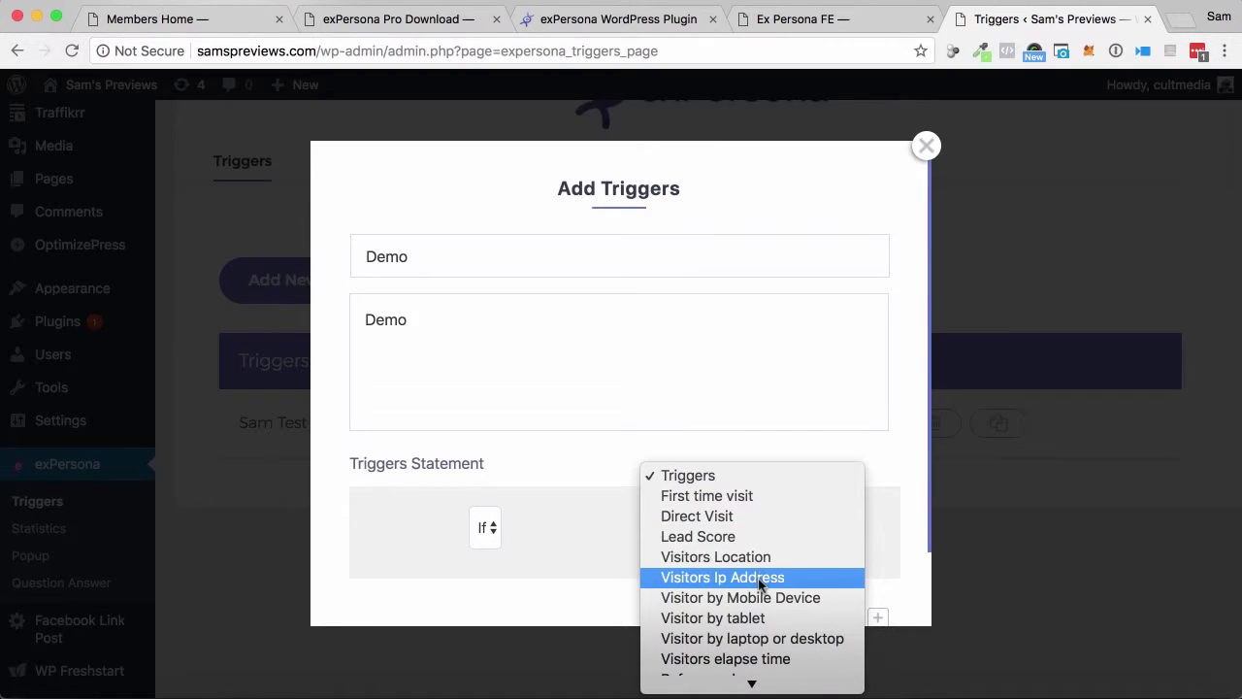
pyautogui.scroll(-2, 757, 582)
pyautogui.scroll(-3, 760, 582)
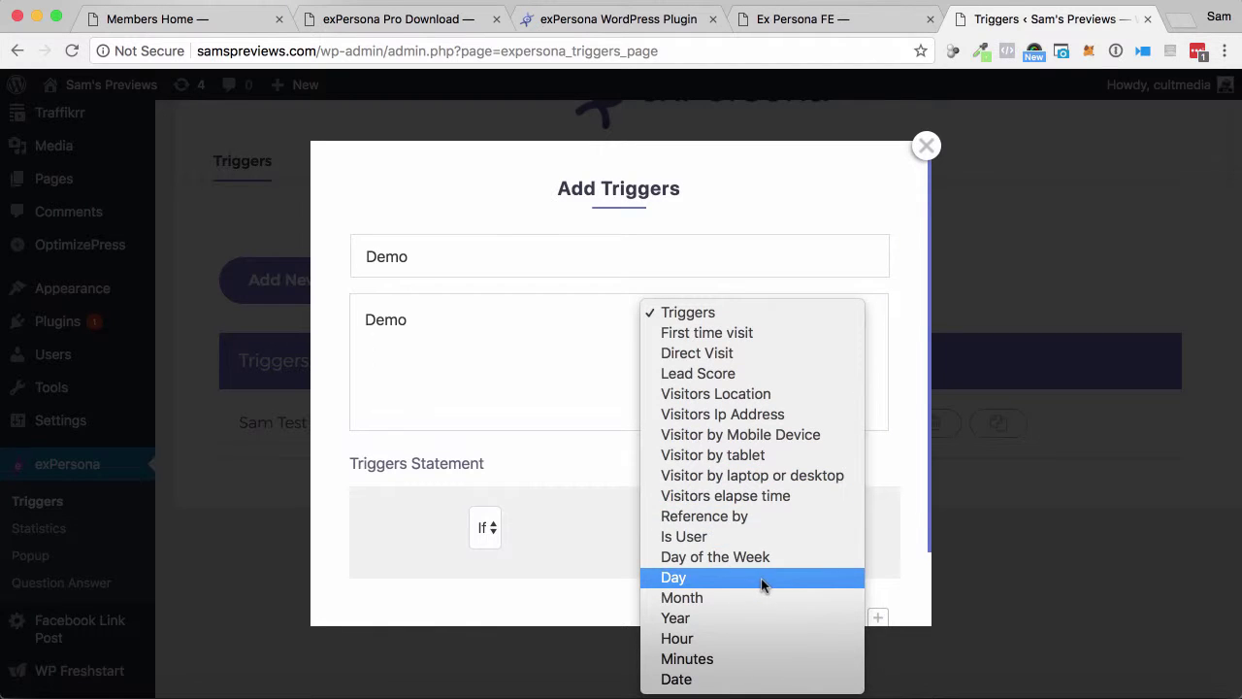
pyautogui.click(709, 333)
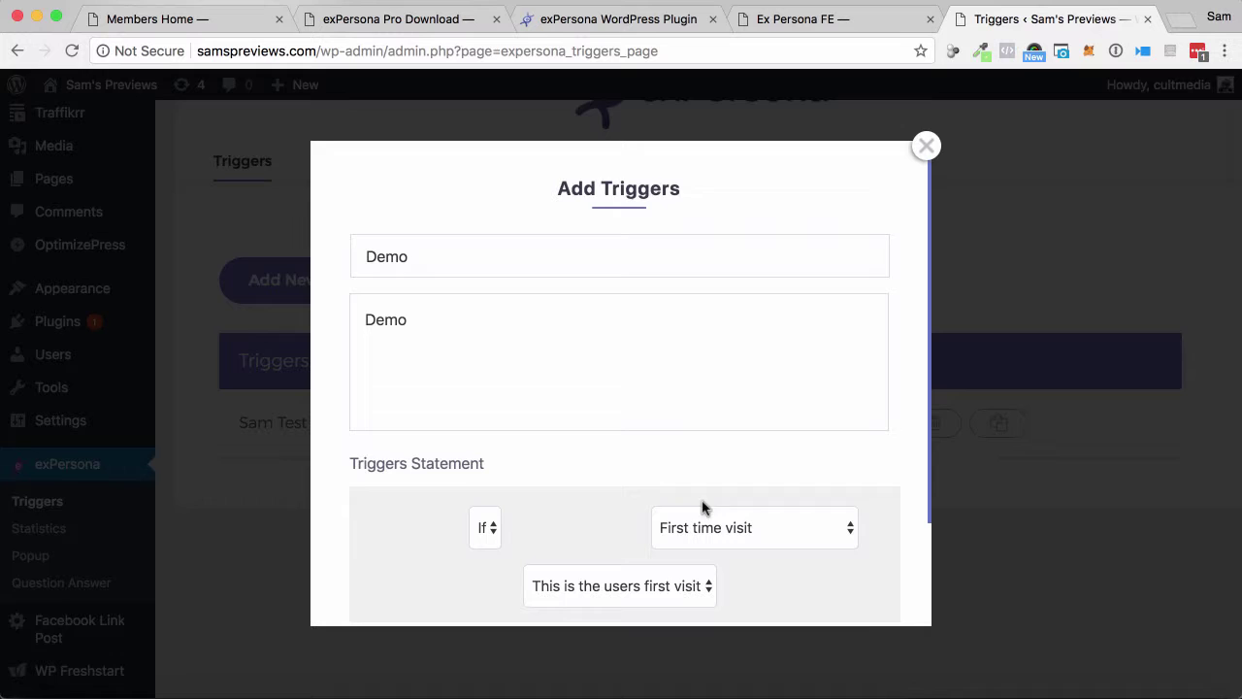
pyautogui.scroll(-2, 692, 509)
pyautogui.click(689, 508)
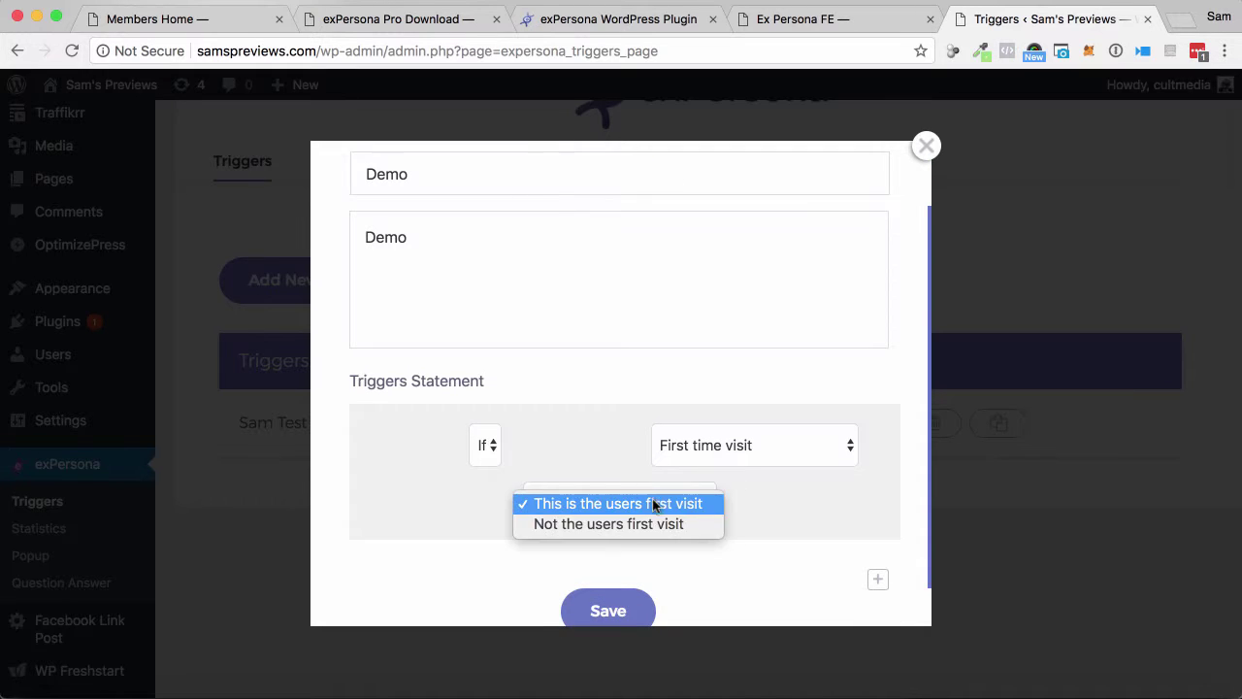
pyautogui.click(748, 522)
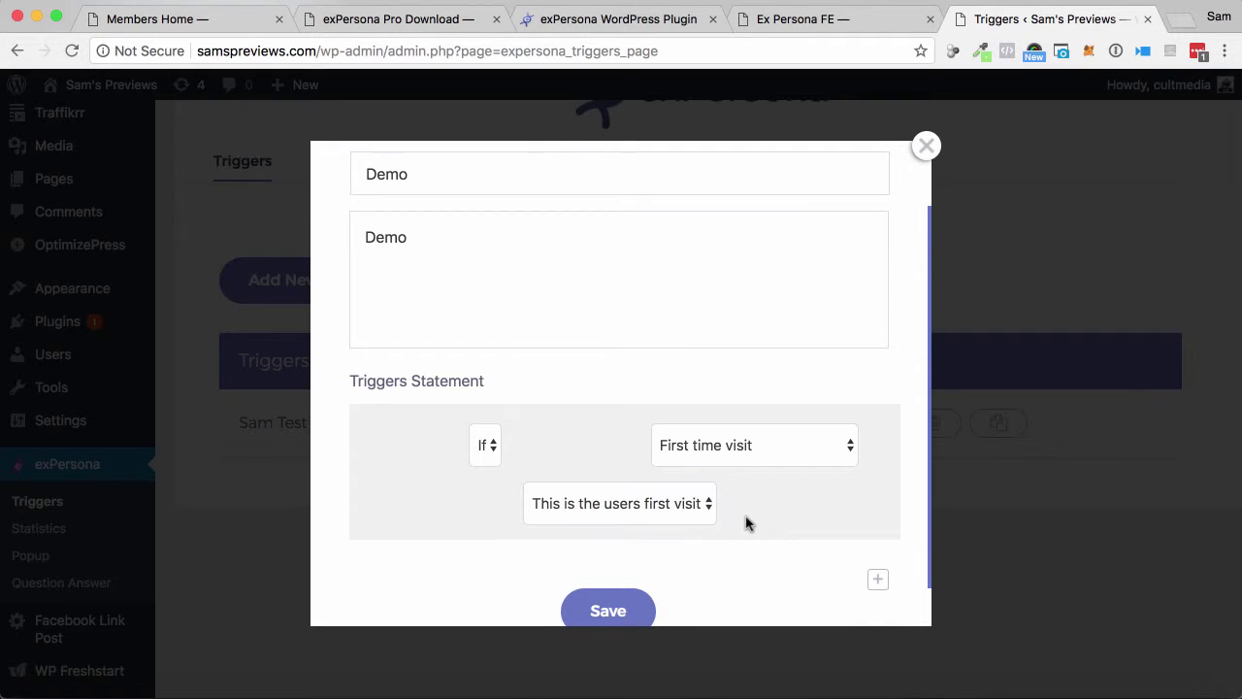
# Add a second trigger statement joined with And, and view its available situations.
pyautogui.click(878, 580)
pyautogui.scroll(-4, 787, 511)
pyautogui.click(717, 420)
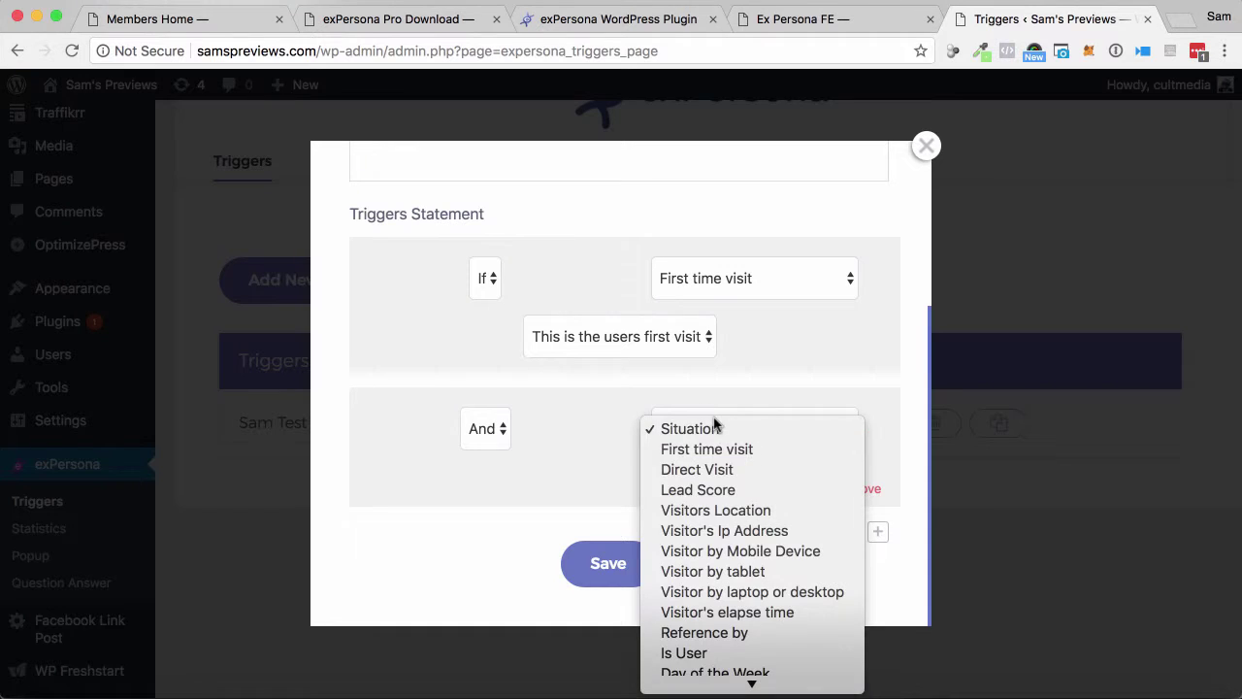
pyautogui.click(763, 379)
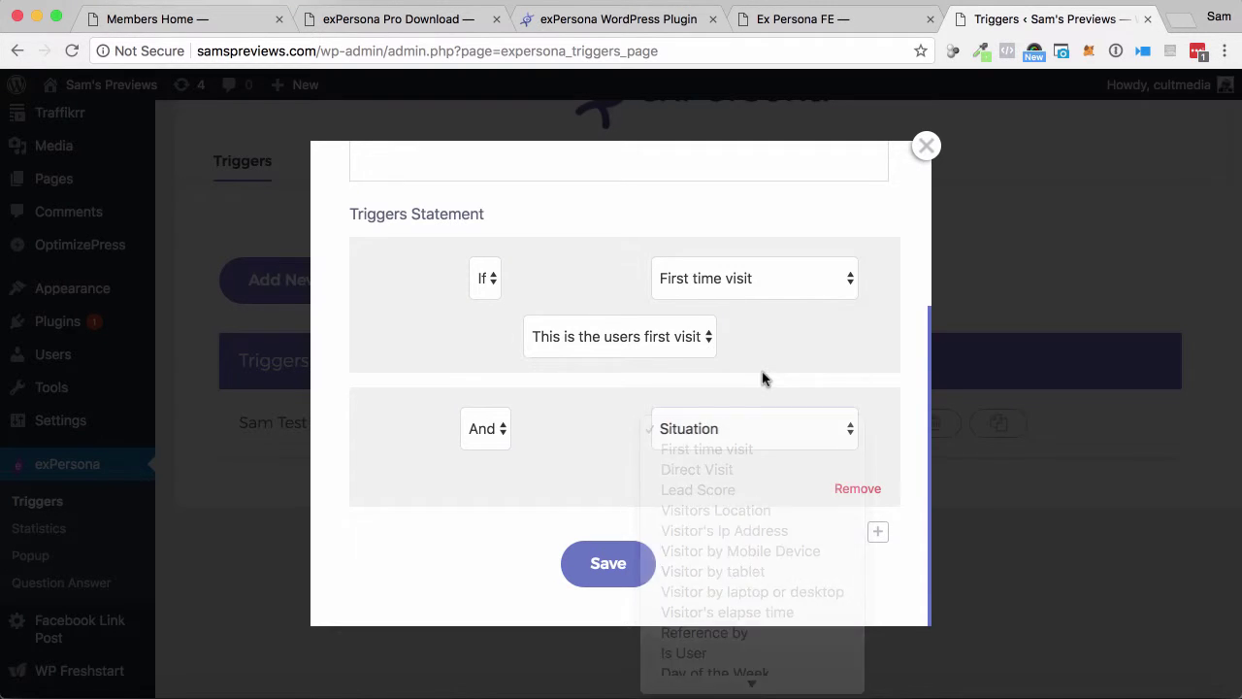
# Review the situations available for the trigger's first If statement, keeping First time visit selected.
pyautogui.click(764, 287)
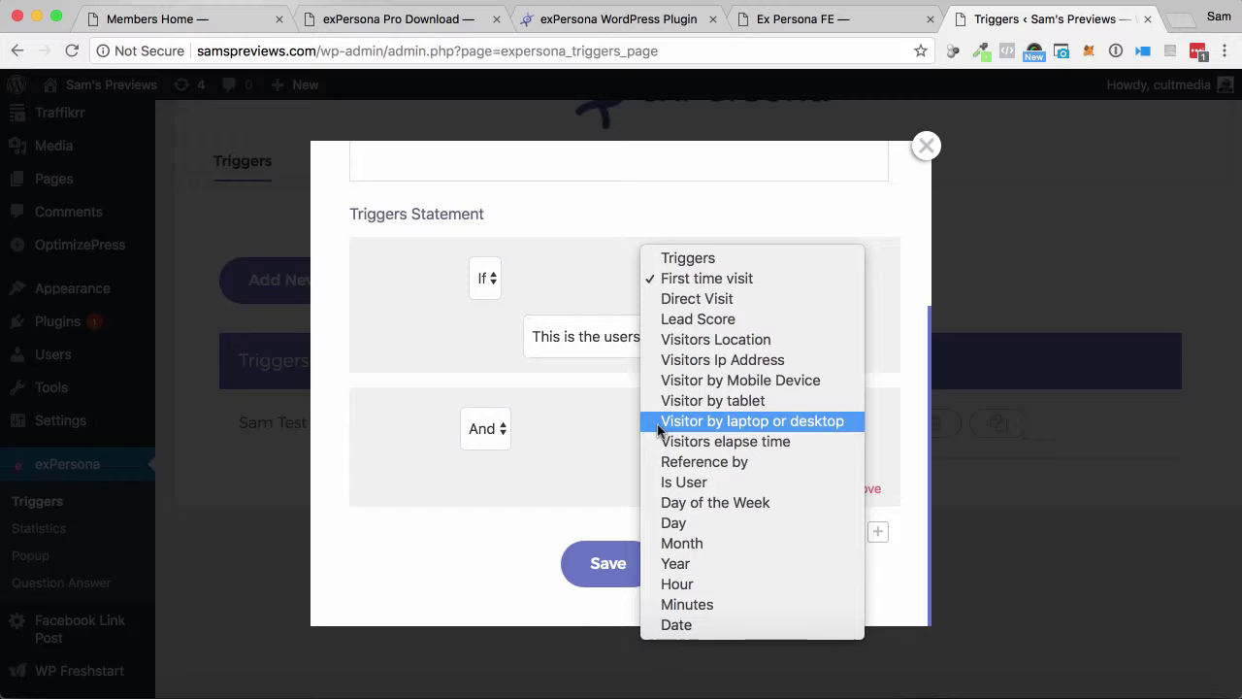
pyautogui.click(585, 446)
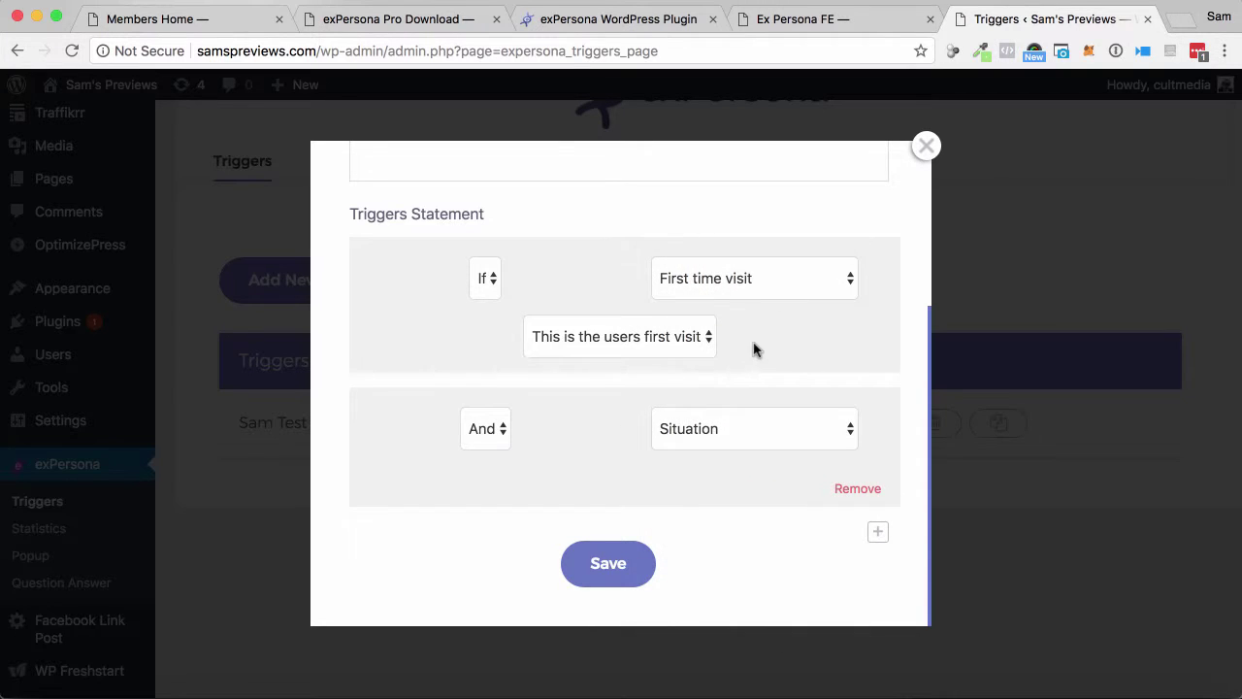
pyautogui.click(754, 290)
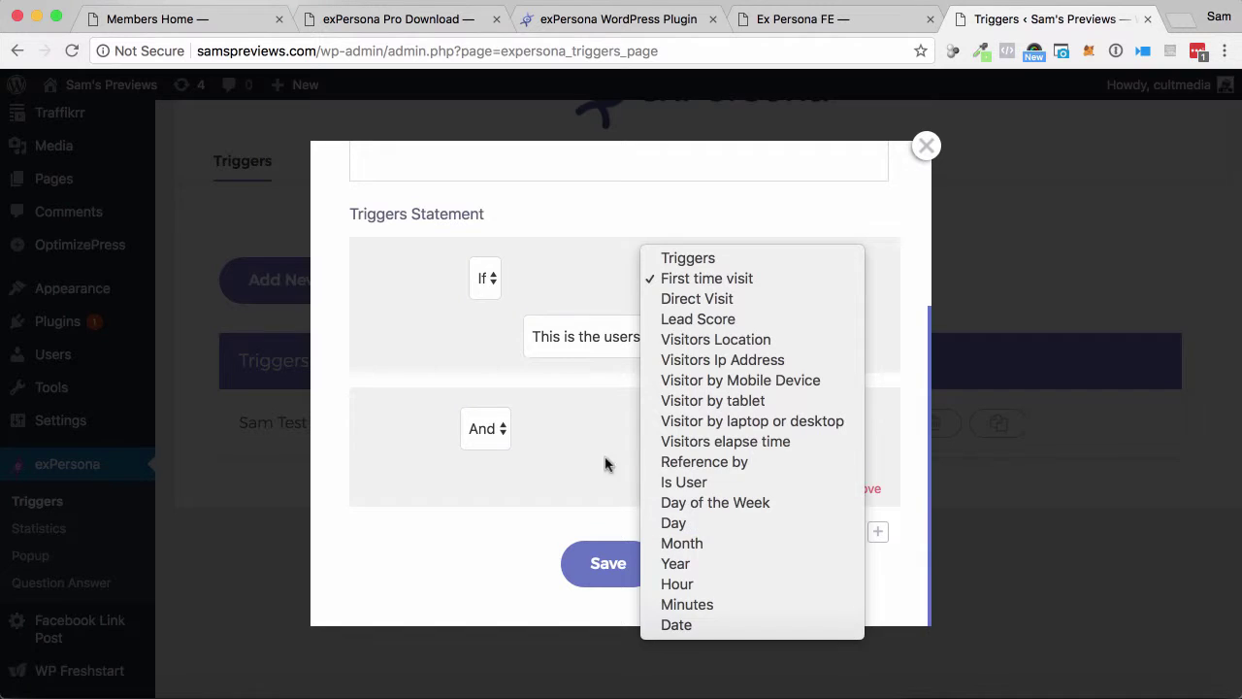
pyautogui.click(565, 462)
# Set the And statement to Visitor's elapse time, Since This Visit Started, Greater Than, Five Minutes.
pyautogui.click(750, 440)
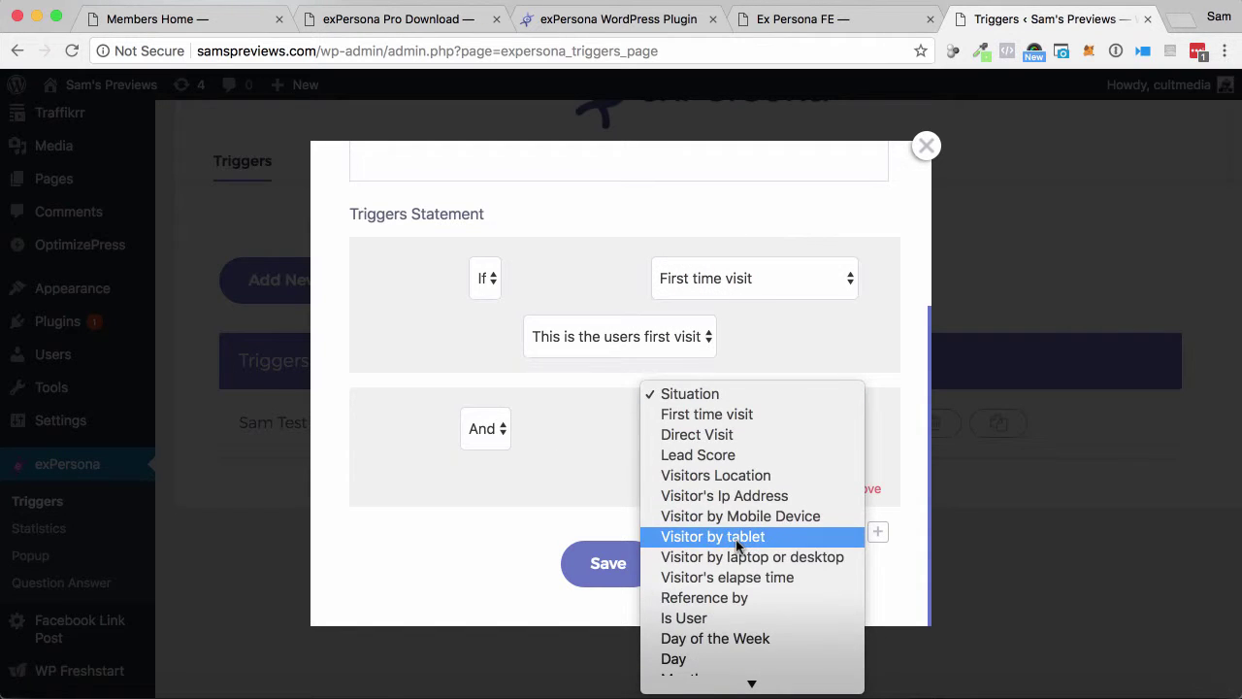
pyautogui.click(707, 577)
pyautogui.click(511, 486)
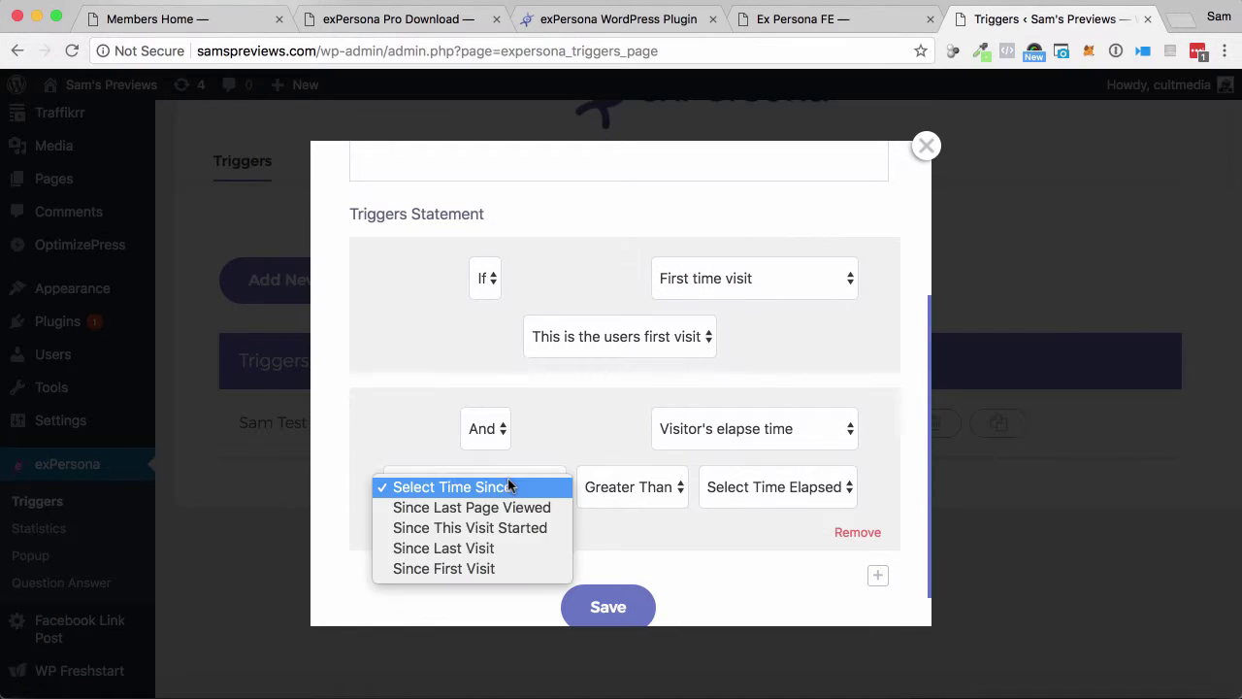
pyautogui.click(503, 537)
pyautogui.click(646, 490)
pyautogui.click(636, 485)
pyautogui.click(780, 488)
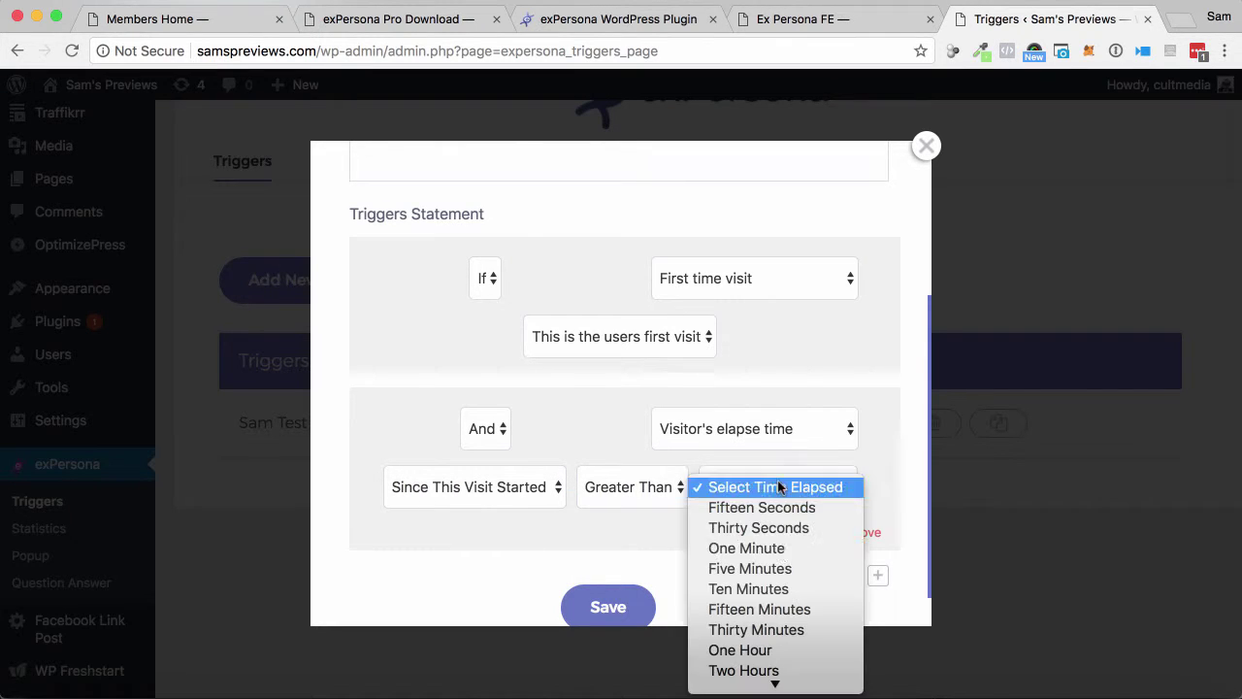
pyautogui.click(782, 570)
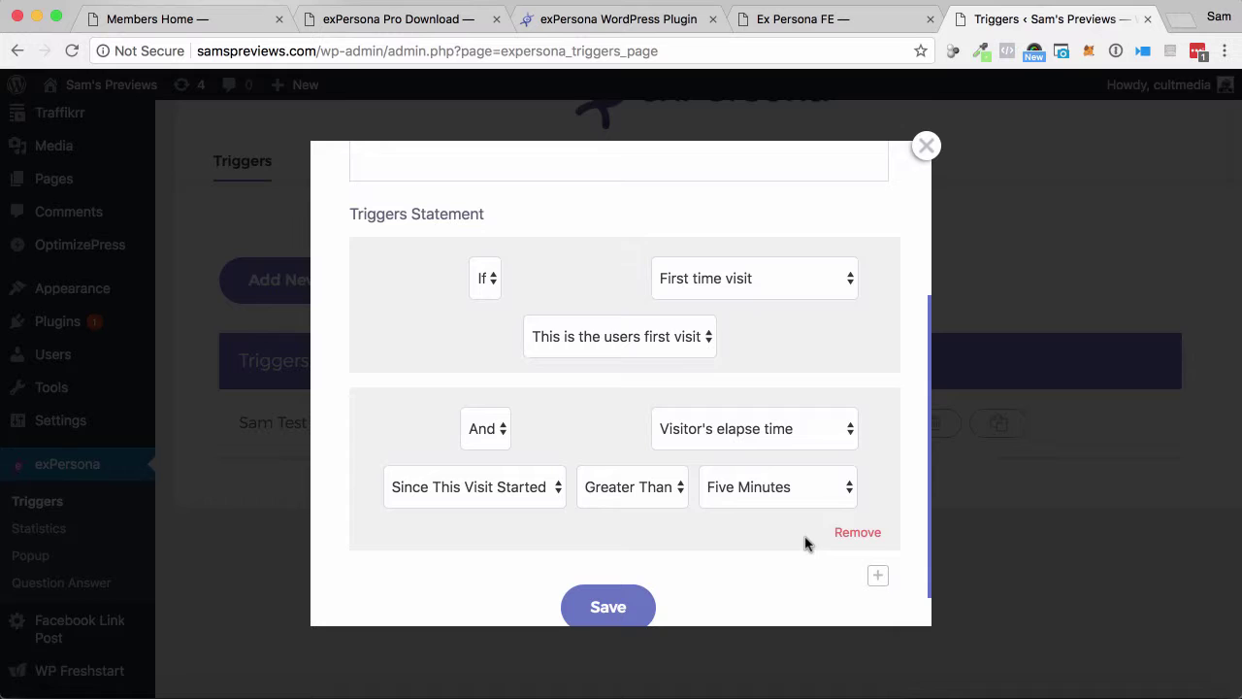
# Add a third trigger statement joined with And, and look through its full list of situations.
pyautogui.click(878, 578)
pyautogui.scroll(-4, 748, 521)
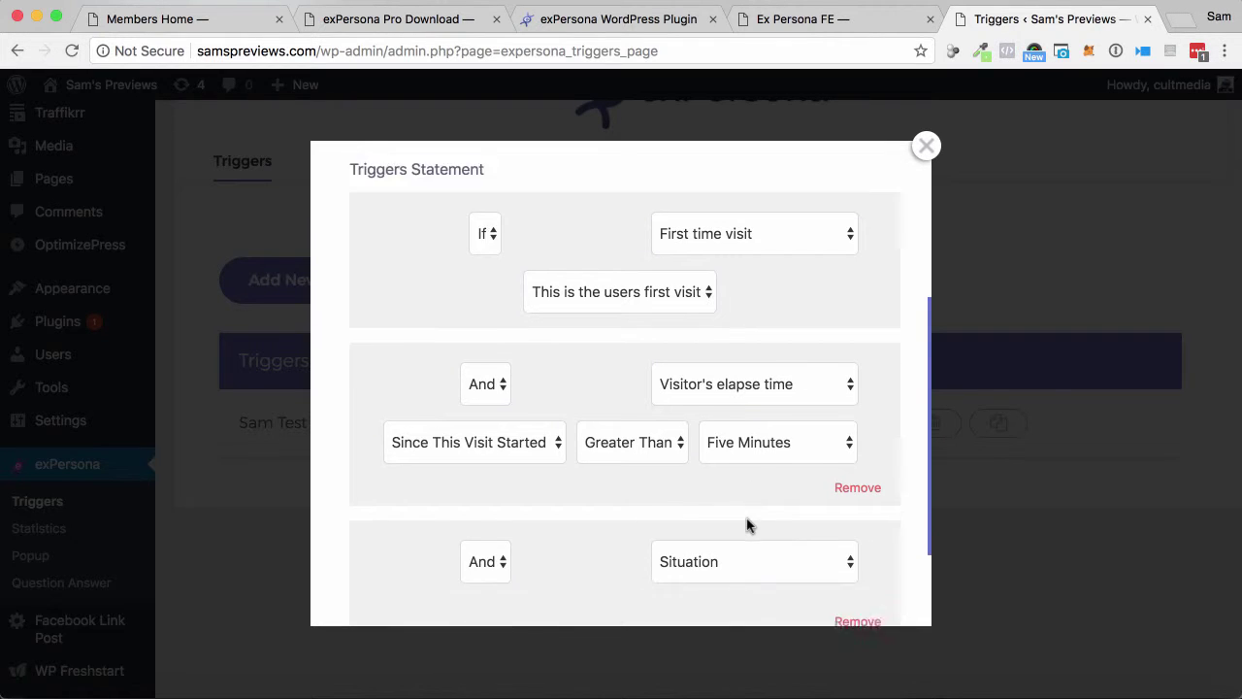
pyautogui.click(717, 428)
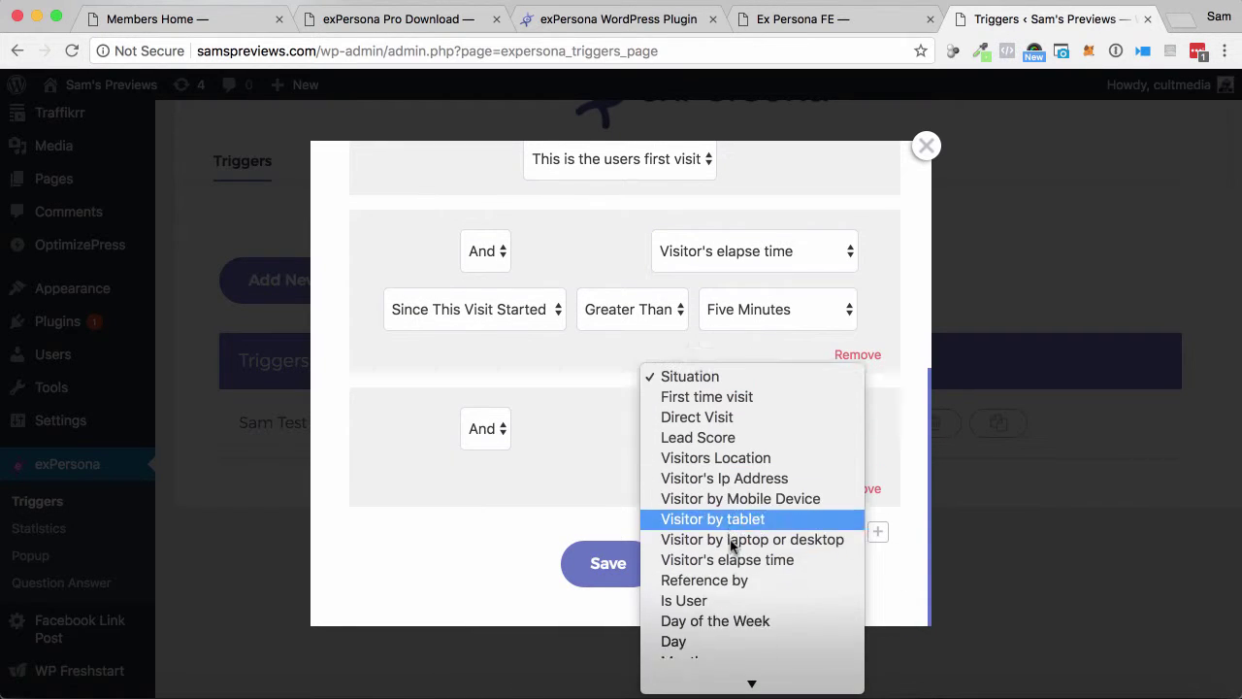
pyautogui.scroll(-3, 729, 534)
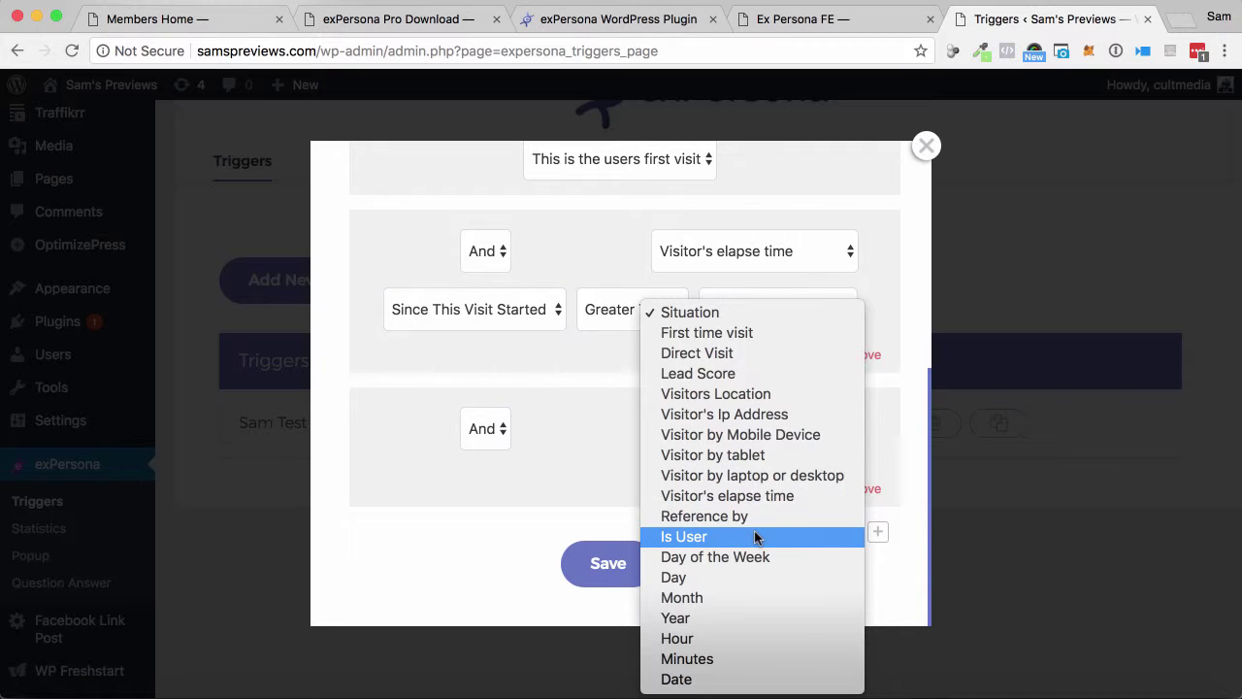
pyautogui.click(563, 476)
pyautogui.scroll(5, 561, 476)
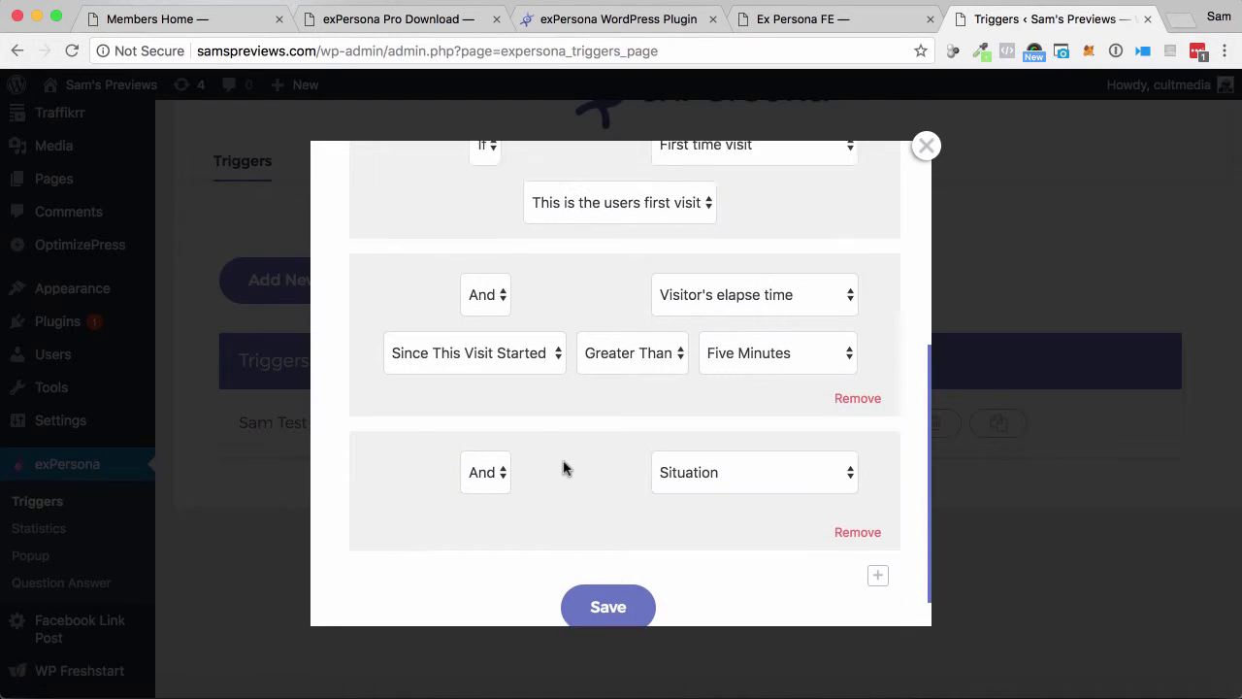
# Close the Demo trigger form without saving, and review the Popup page's repeat-display option and popup form.
pyautogui.click(927, 147)
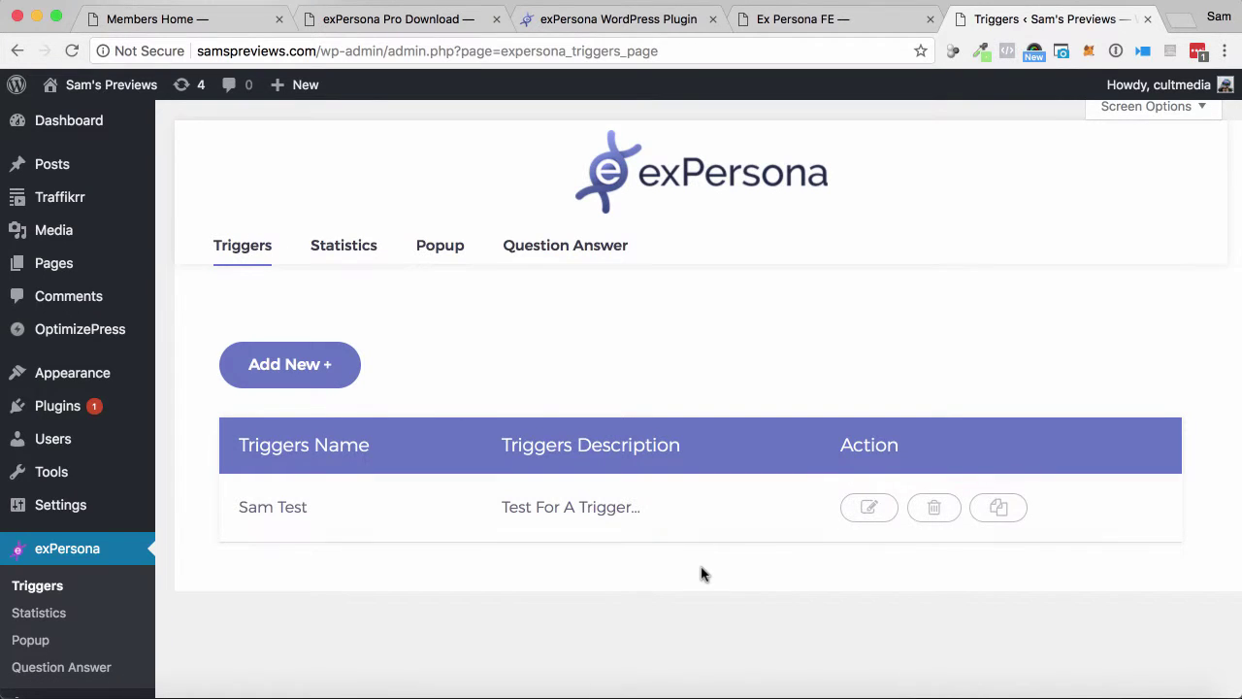
pyautogui.scroll(-1, 703, 573)
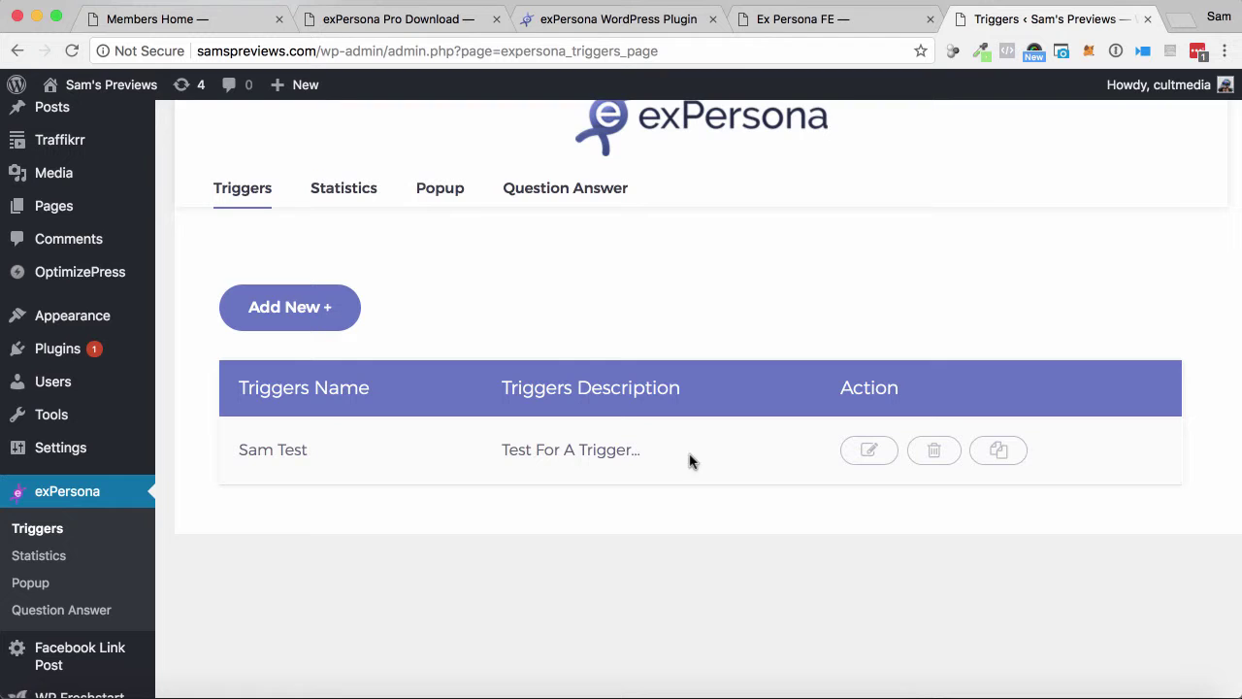
pyautogui.click(455, 202)
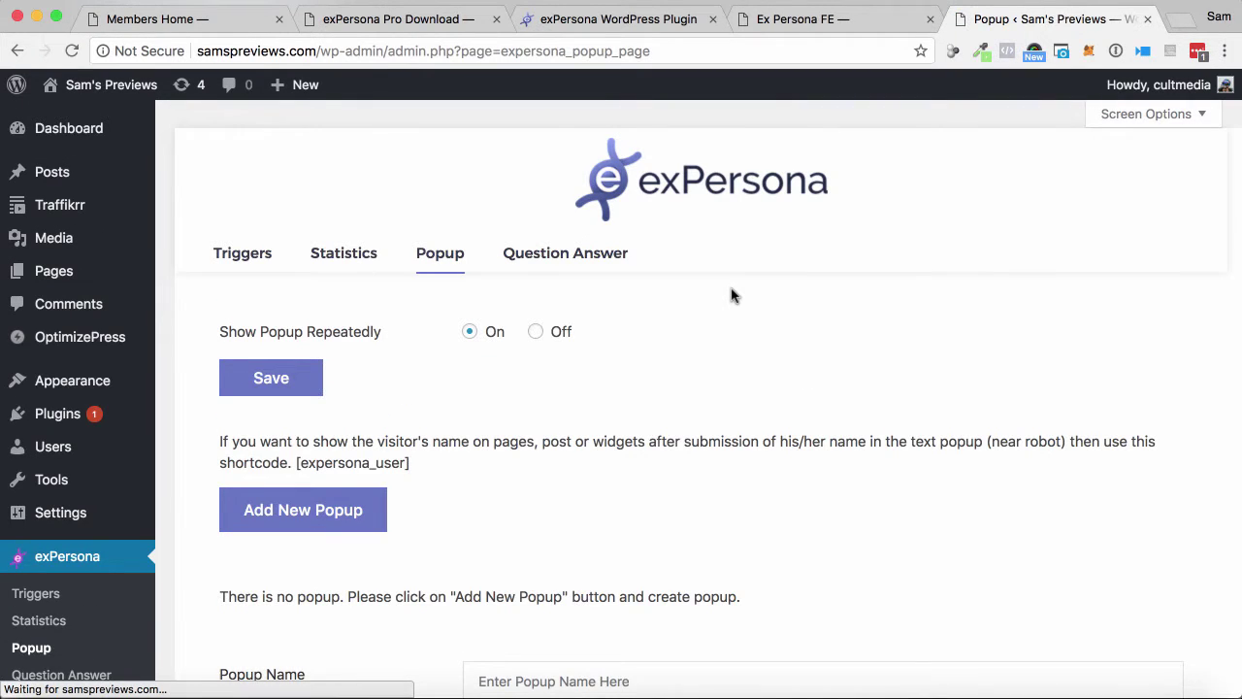
pyautogui.scroll(-5, 733, 295)
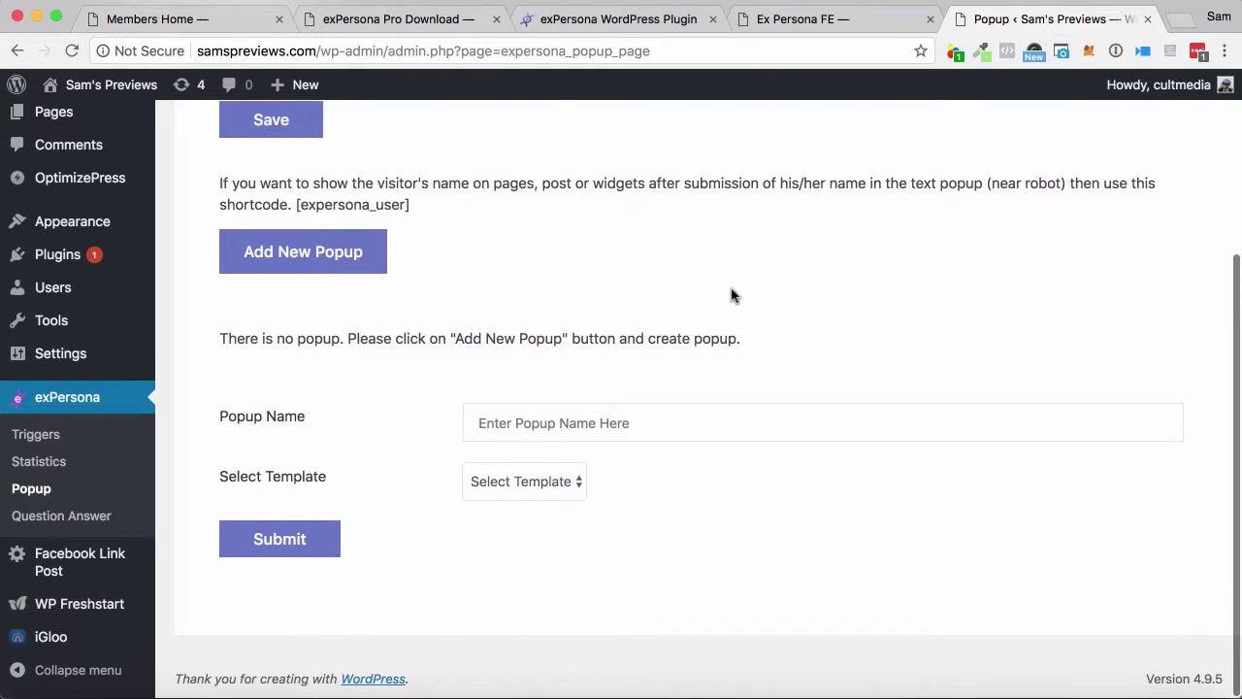
pyautogui.scroll(5, 558, 388)
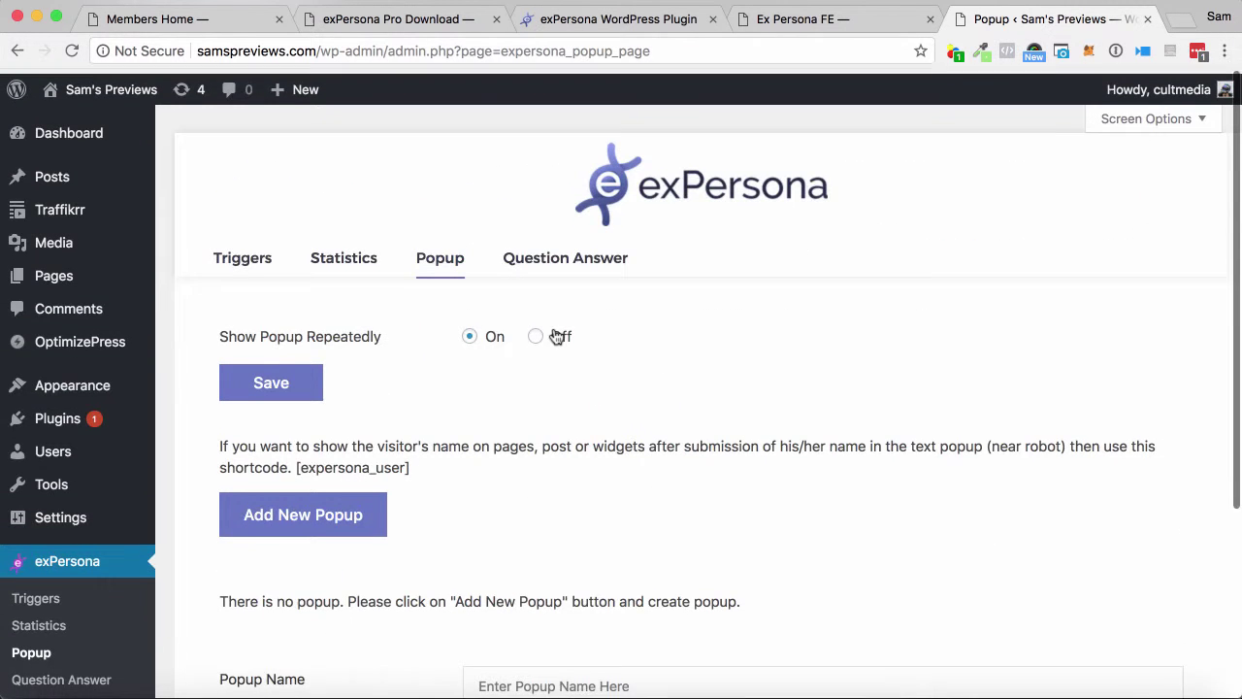
# Open the Question Answer page and examine its front-display setting and the question types for adding a question.
pyautogui.click(568, 260)
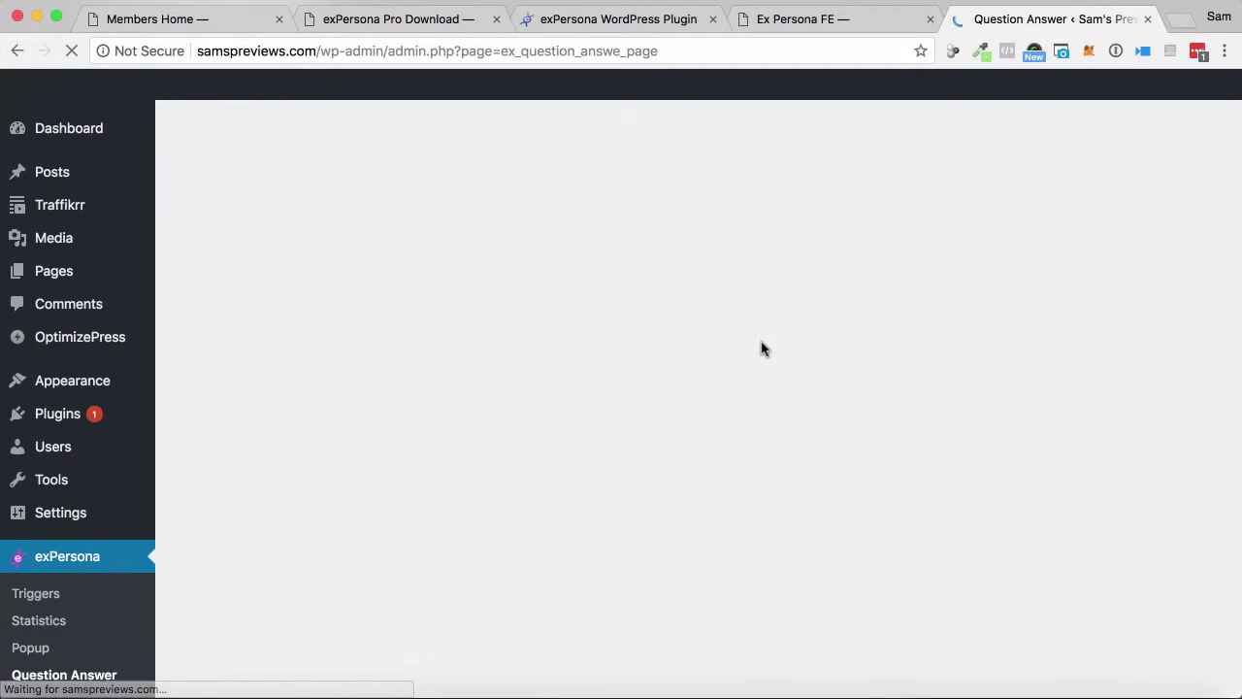
pyautogui.scroll(-4, 835, 409)
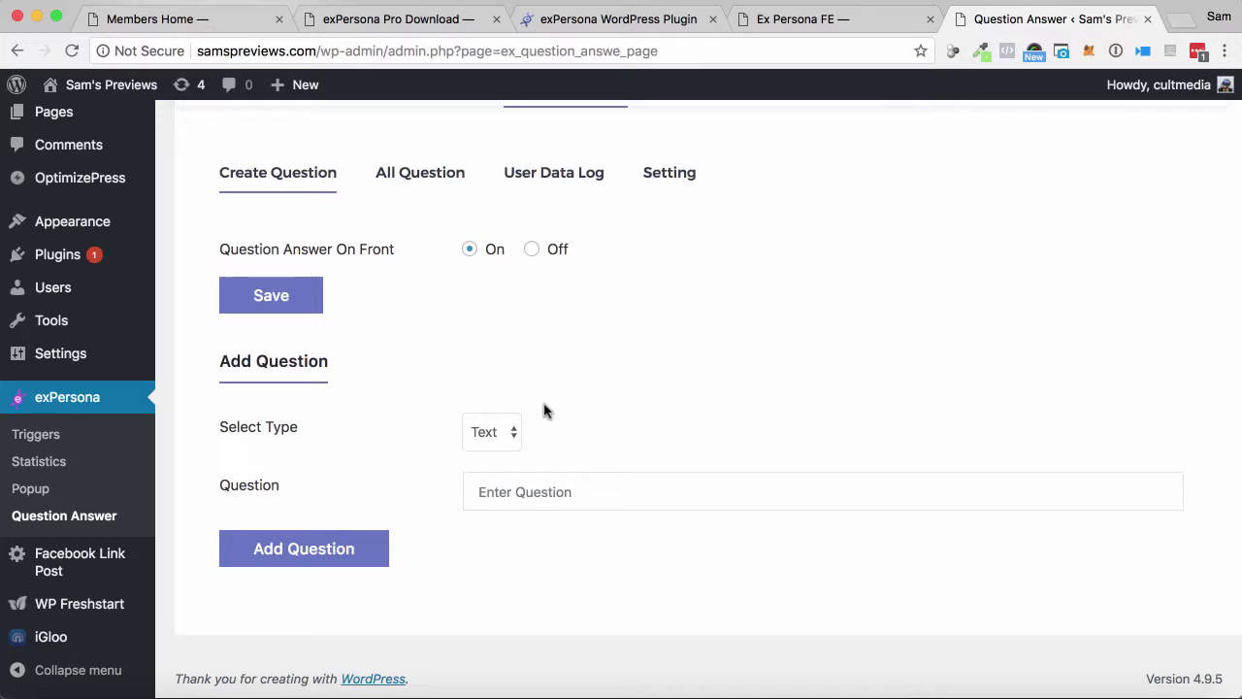
pyautogui.click(504, 434)
pyautogui.click(566, 439)
pyautogui.scroll(3, 567, 461)
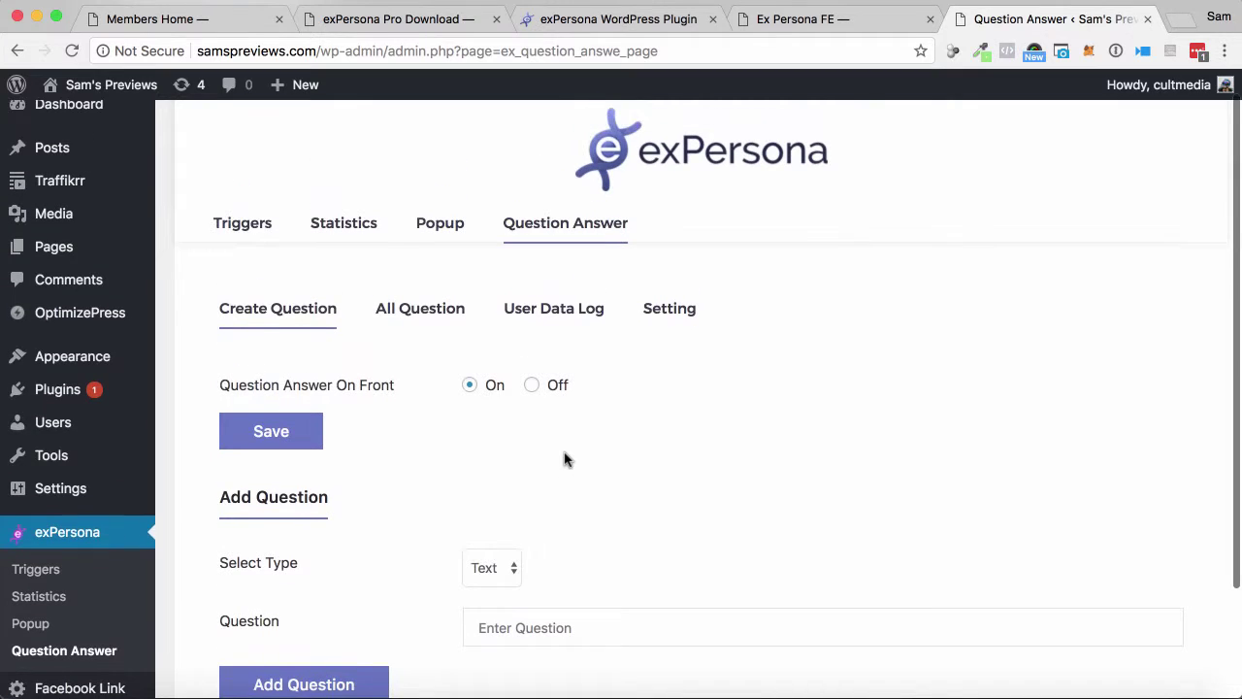